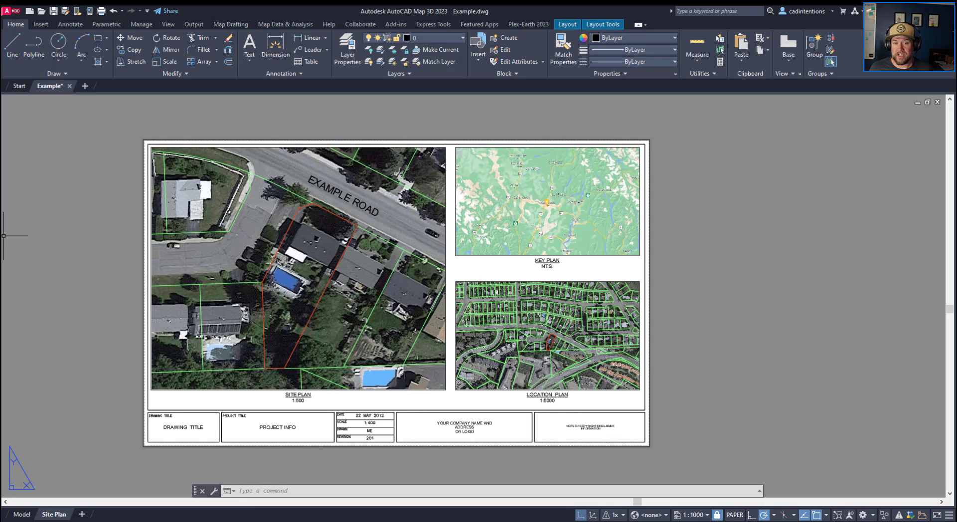
{"action": "left_click", "coordinate": [240, 100]}
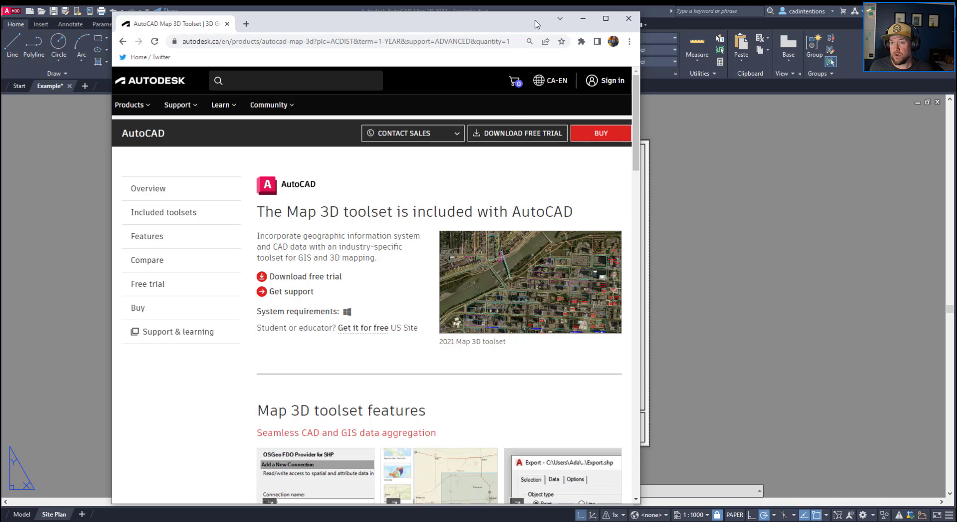
{"action": "key", "text": "super+Down"}
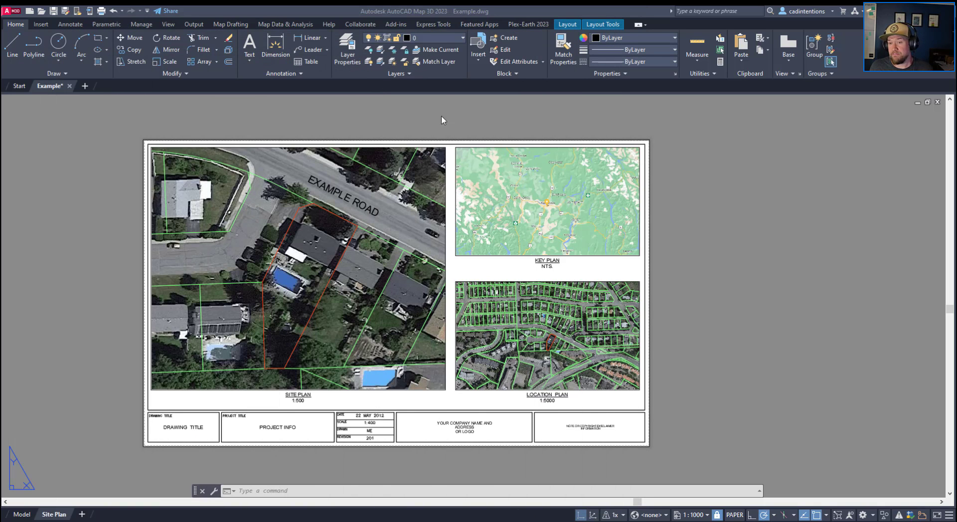
{"action": "left_click", "coordinate": [384, 108]}
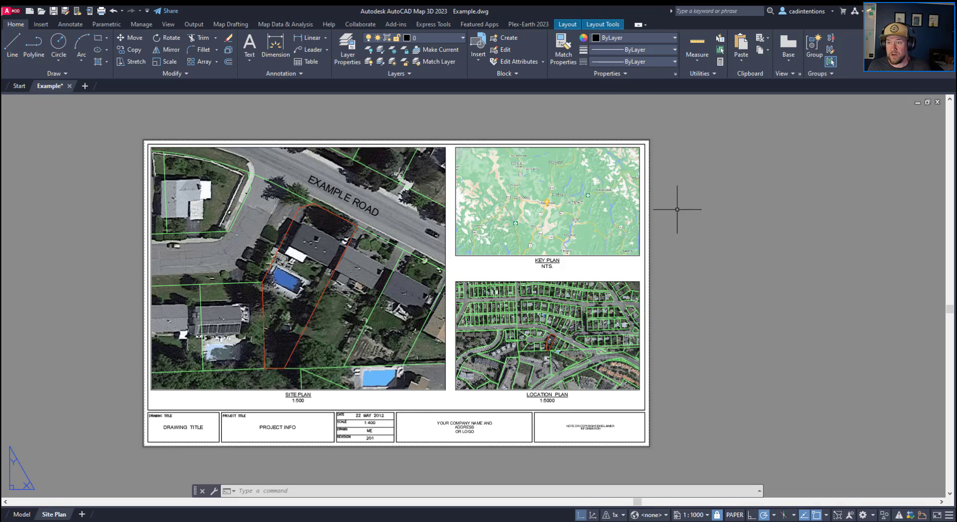
- Start inserting the built-in ScaleBar1_Metric scale bar and link it to the Site Plan viewport
{"action": "left_click", "coordinate": [609, 25]}
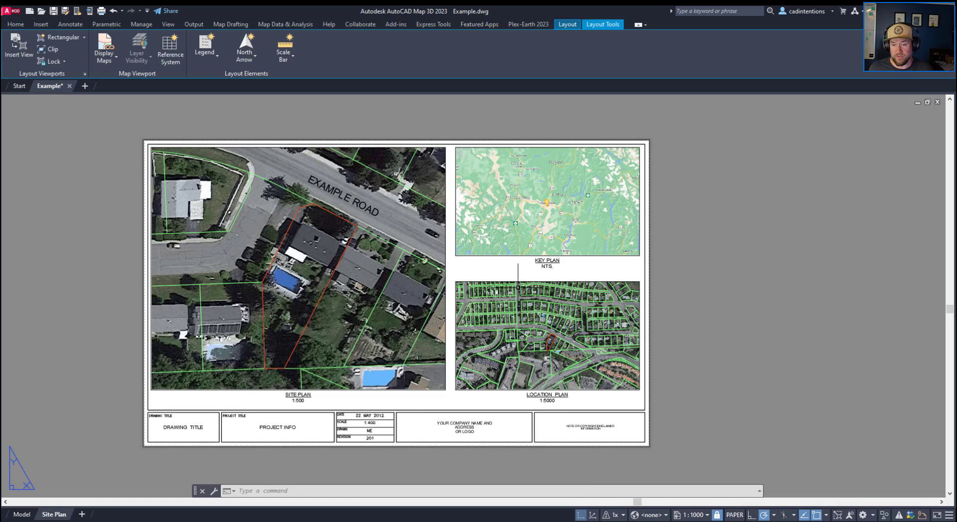
{"action": "left_click", "coordinate": [317, 108]}
{"action": "left_click", "coordinate": [305, 121]}
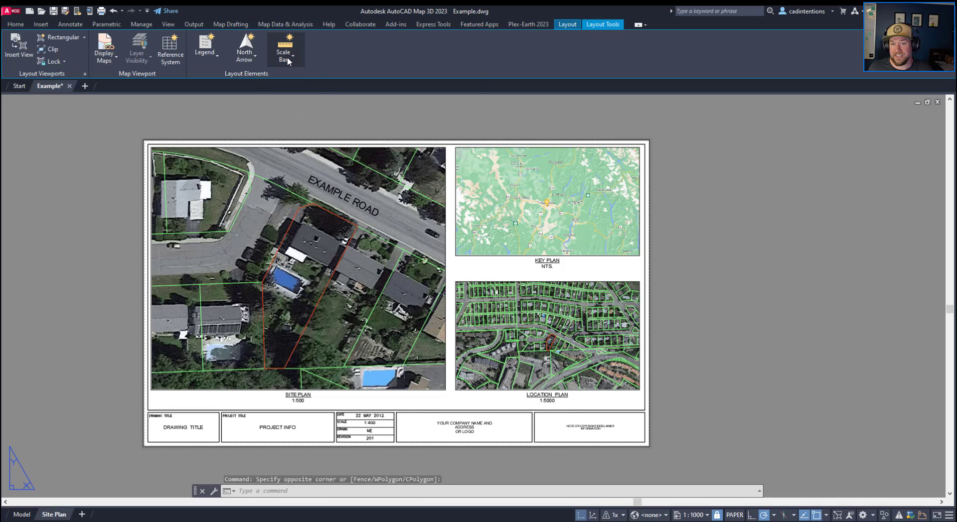
{"action": "left_click", "coordinate": [291, 58]}
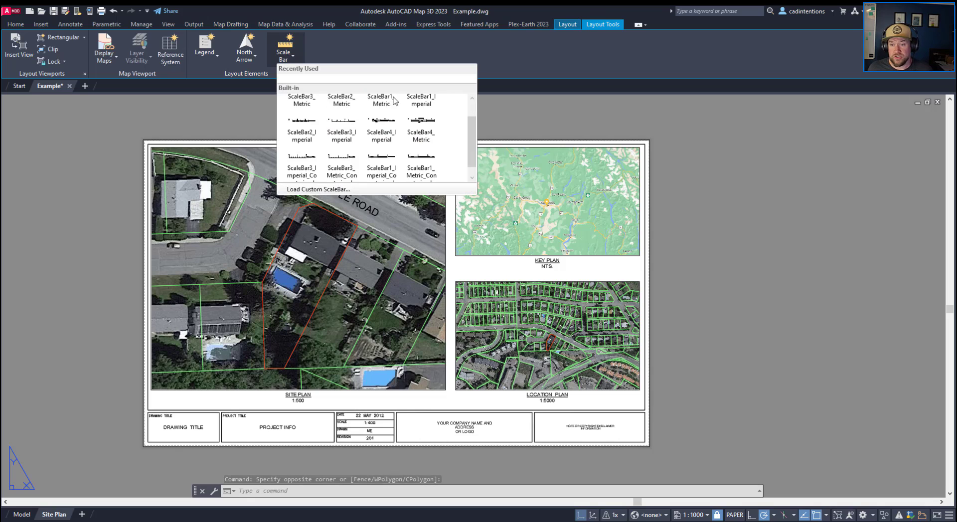
{"action": "scroll", "coordinate": [381, 159], "scroll_direction": "down", "scroll_amount": 1}
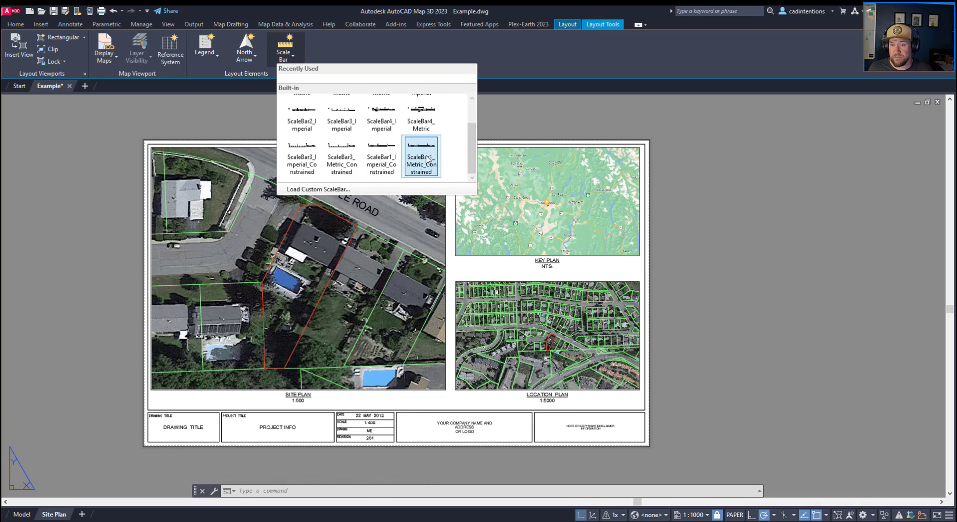
{"action": "scroll", "coordinate": [381, 120], "scroll_direction": "up", "scroll_amount": 1}
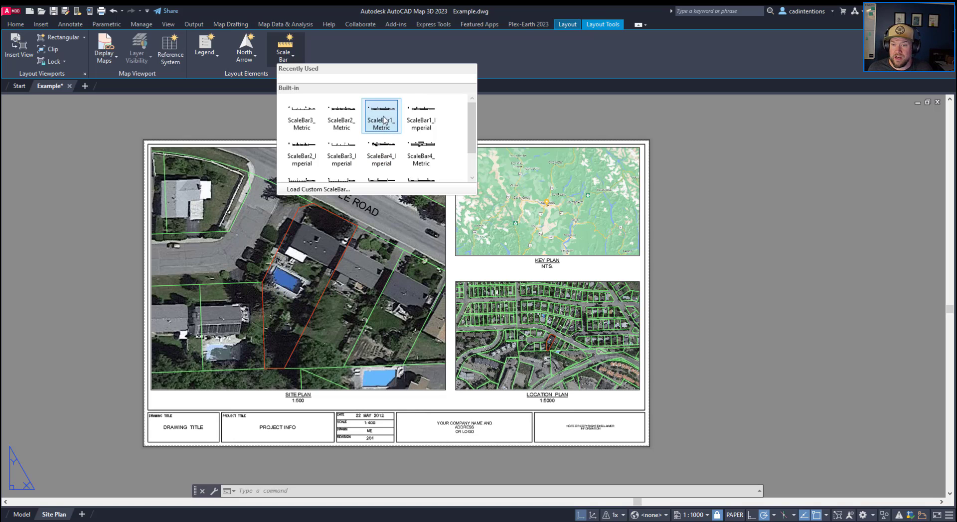
{"action": "left_click", "coordinate": [391, 129]}
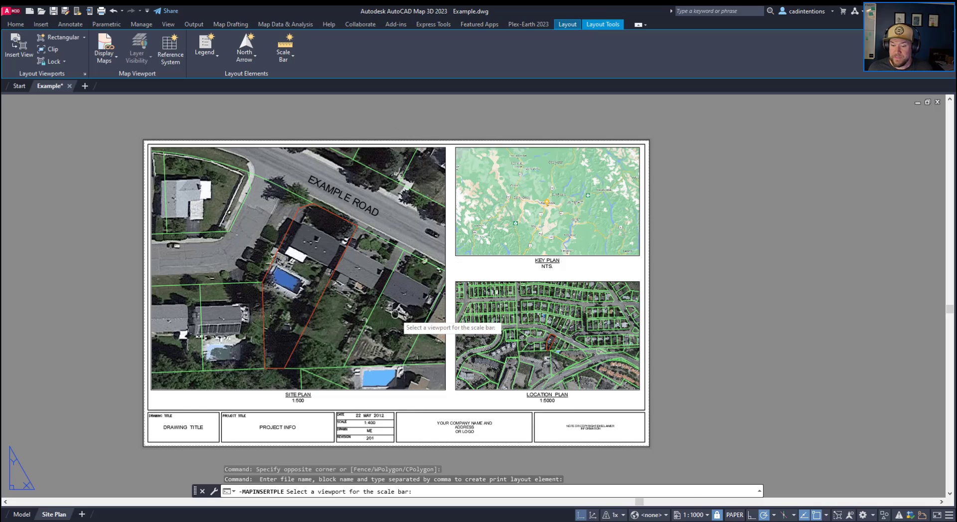
{"action": "middle_click_drag", "start_coordinate": [352, 397], "coordinate": [313, 308]}
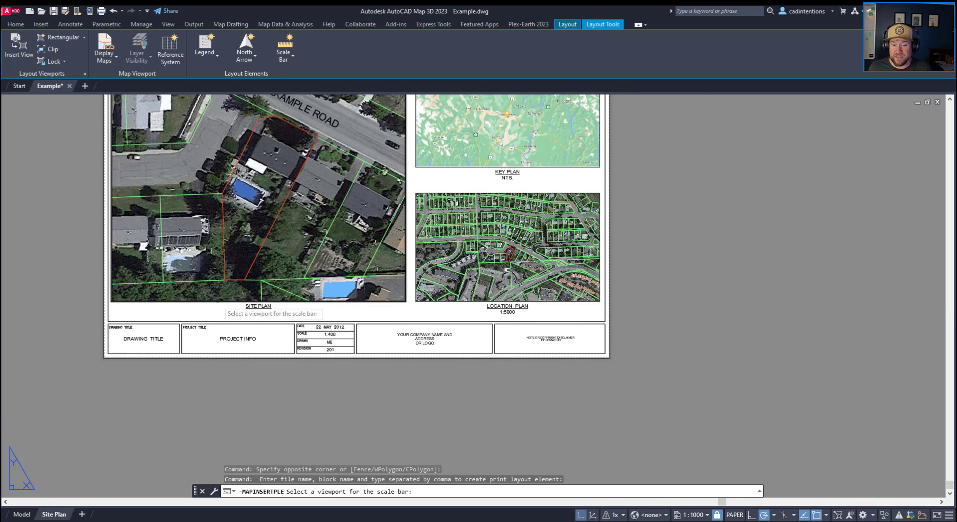
{"action": "scroll", "coordinate": [214, 301], "scroll_direction": "up", "scroll_amount": 2}
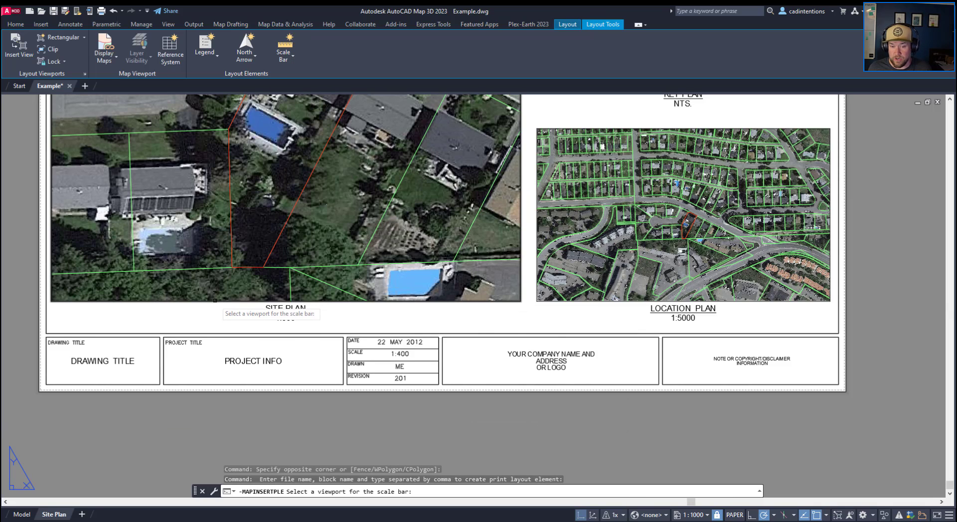
{"action": "left_click", "coordinate": [200, 302]}
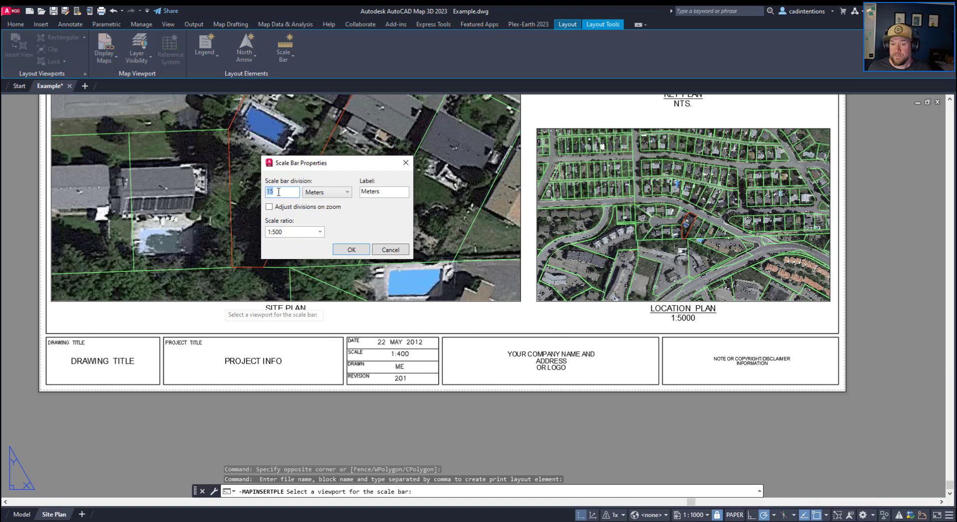
- Set the scale bar division to 10 meters and place the bar beneath the Site Plan viewport, beside its title
{"action": "type", "text": "10"}
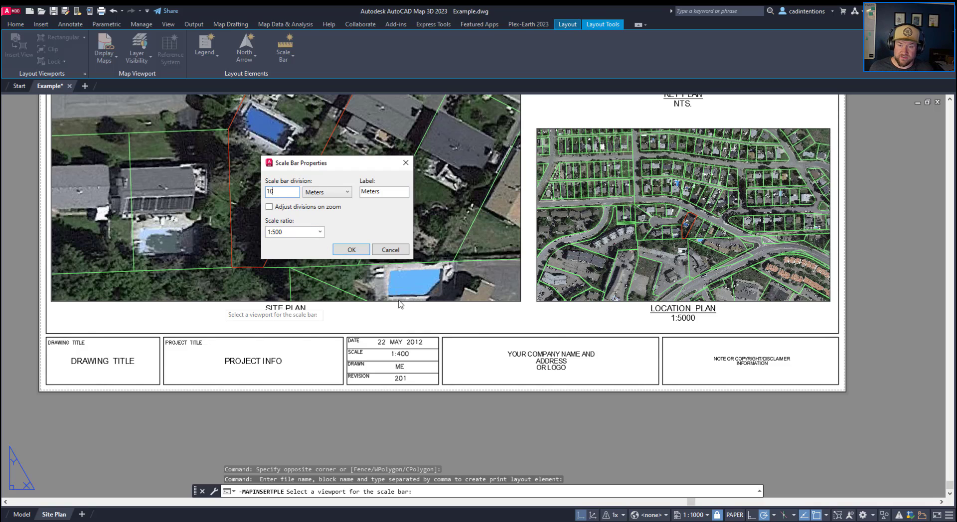
{"action": "left_click", "coordinate": [352, 249]}
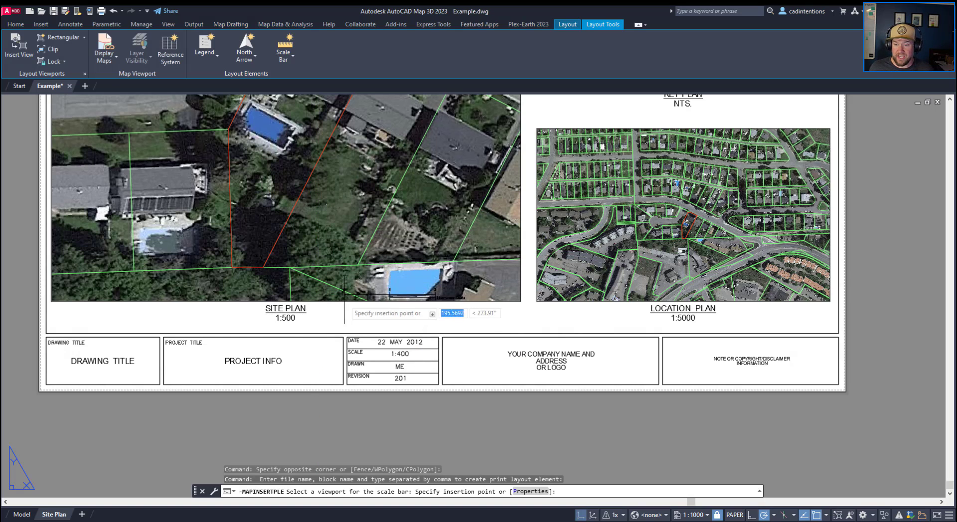
{"action": "scroll", "coordinate": [354, 314], "scroll_direction": "up", "scroll_amount": 2}
{"action": "left_click", "coordinate": [345, 322]}
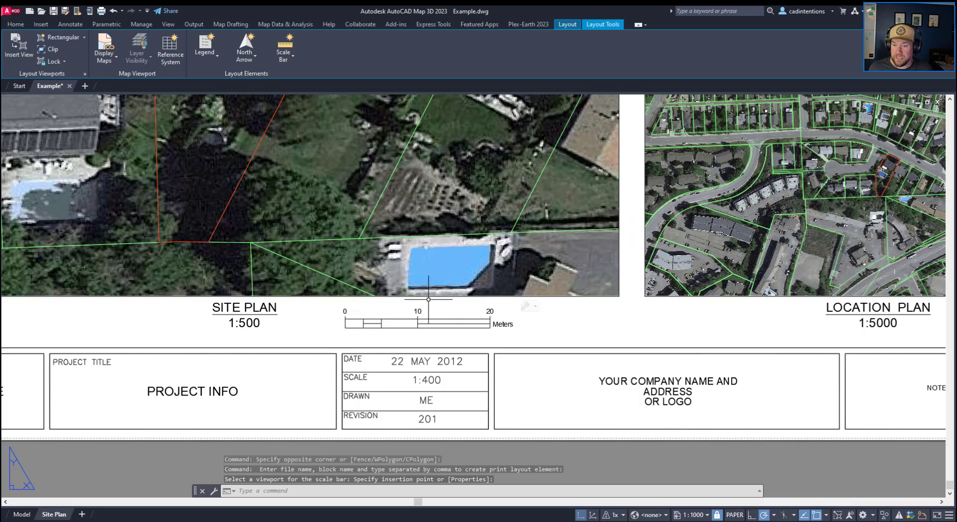
{"action": "middle_click_drag", "start_coordinate": [469, 313], "coordinate": [443, 300]}
{"action": "key", "text": "Escape"}
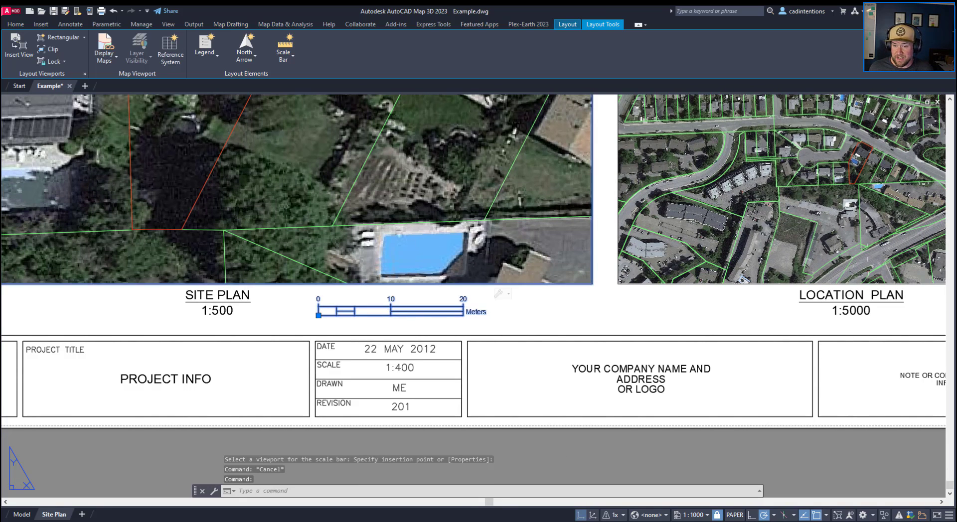
{"action": "key", "text": "Escape"}
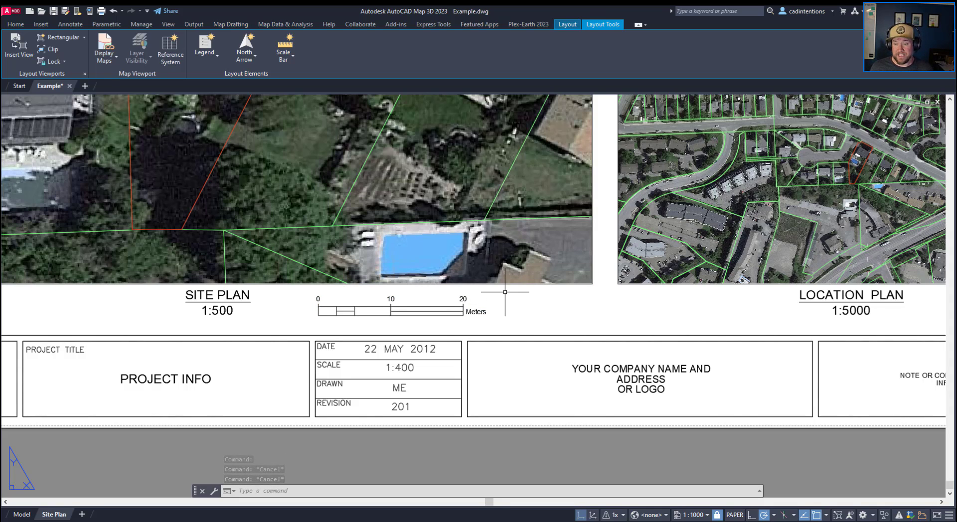
- Review the division, label and scale ratio in the properties of the Site Plan scale bar
{"action": "left_click", "coordinate": [504, 292]}
{"action": "left_click", "coordinate": [458, 339]}
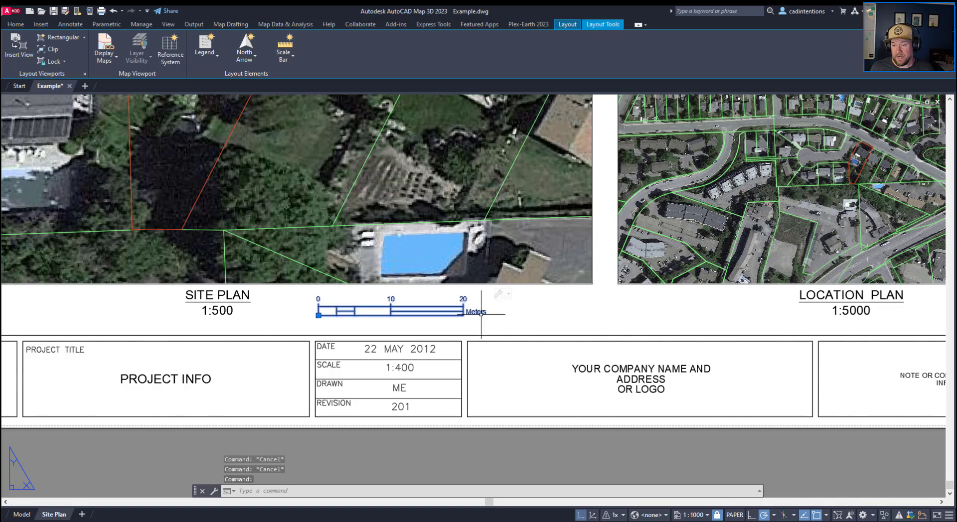
{"action": "left_click", "coordinate": [509, 294]}
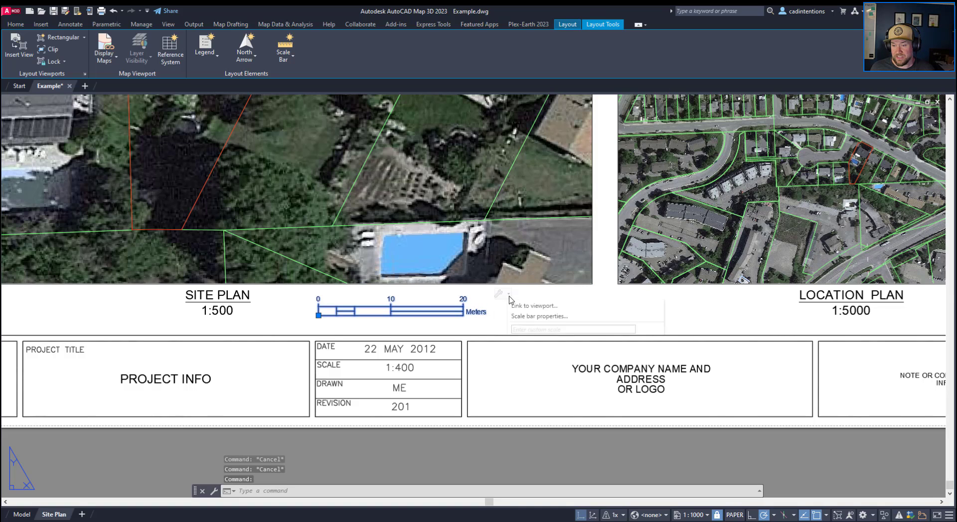
{"action": "left_click", "coordinate": [529, 316]}
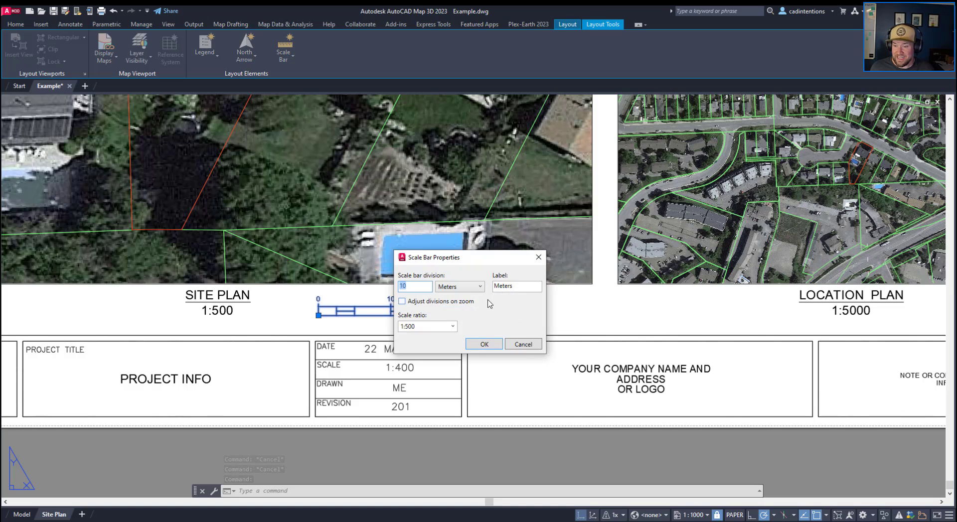
{"action": "left_click", "coordinate": [484, 344]}
- Set the Site Plan viewport's scale to 1:100 and check how the linked scale bar responds
{"action": "left_click", "coordinate": [558, 292]}
{"action": "left_click", "coordinate": [534, 253]}
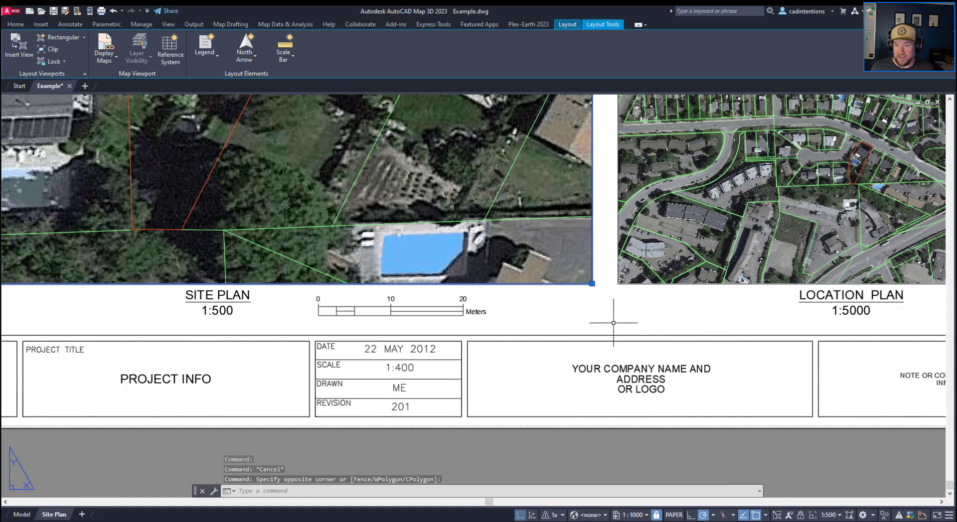
{"action": "left_click", "coordinate": [838, 516]}
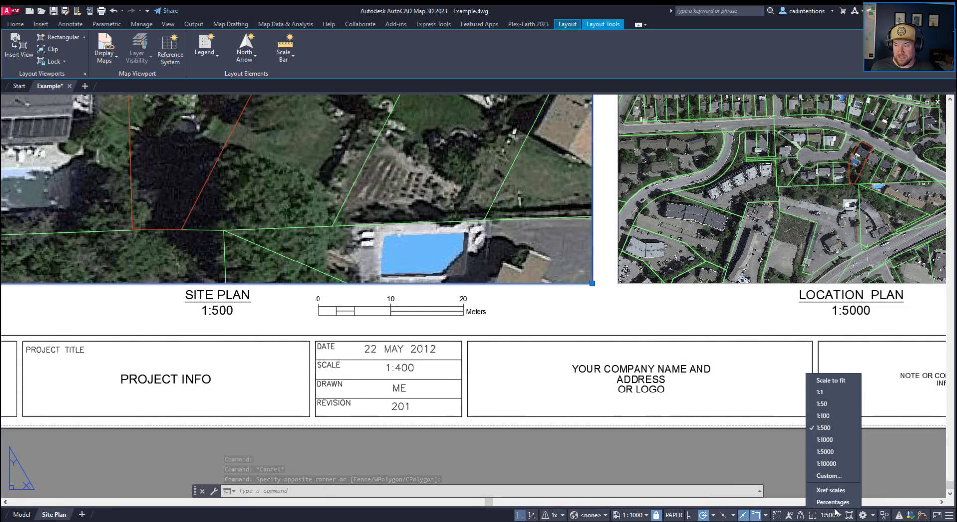
{"action": "left_click", "coordinate": [822, 416]}
{"action": "scroll", "coordinate": [525, 287], "scroll_direction": "down", "scroll_amount": 3}
{"action": "key", "text": "Escape"}
{"action": "middle_click_drag", "start_coordinate": [582, 302], "coordinate": [453, 333]}
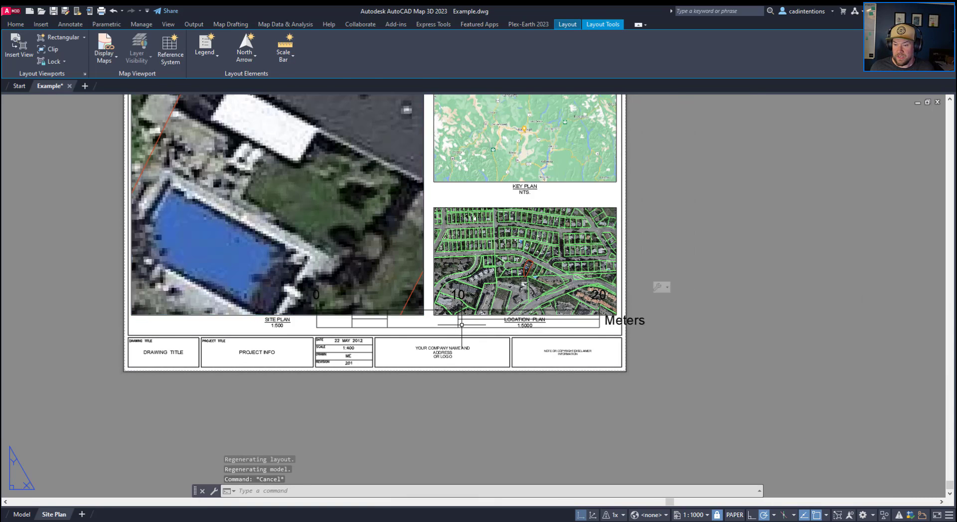
{"action": "key", "text": "Escape"}
{"action": "left_click", "coordinate": [455, 328]}
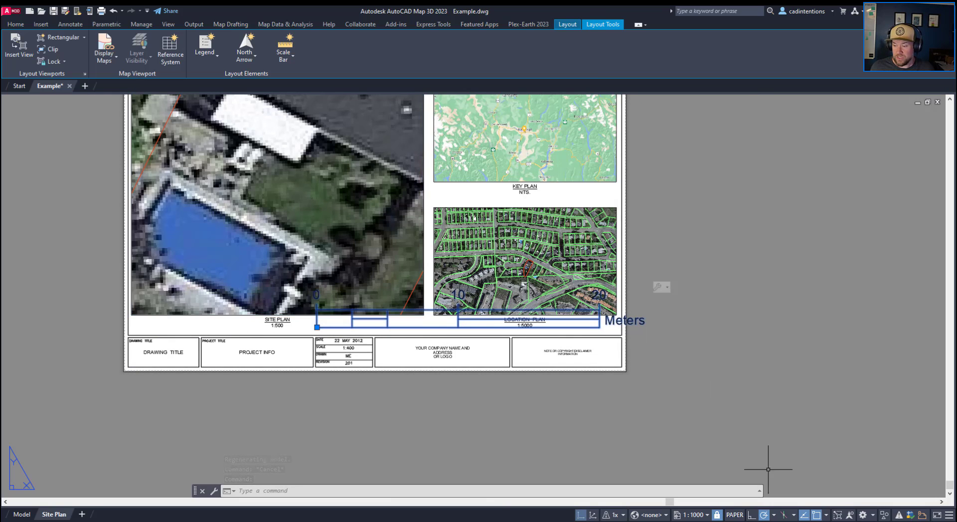
{"action": "key", "text": "Escape"}
- Set the Site Plan viewport's scale to 1:1000
{"action": "left_click", "coordinate": [422, 274]}
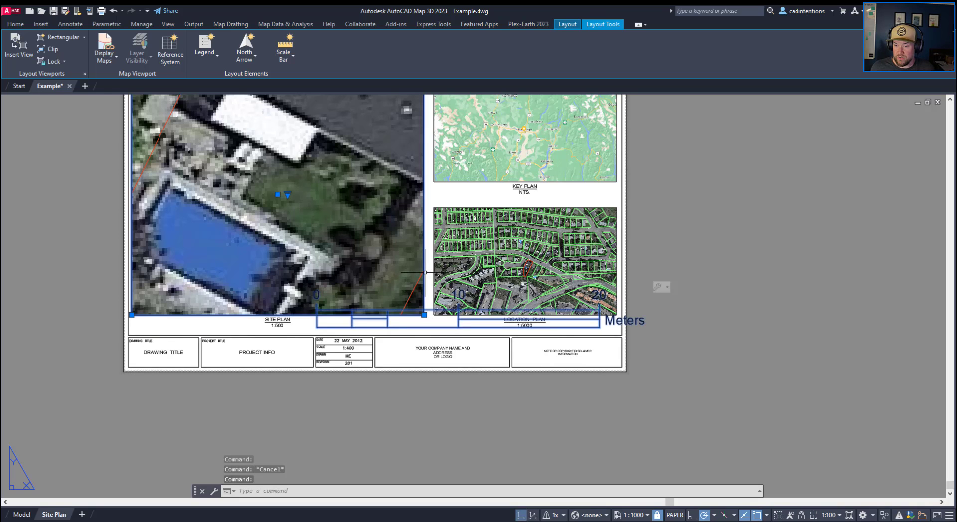
{"action": "left_click", "coordinate": [827, 515]}
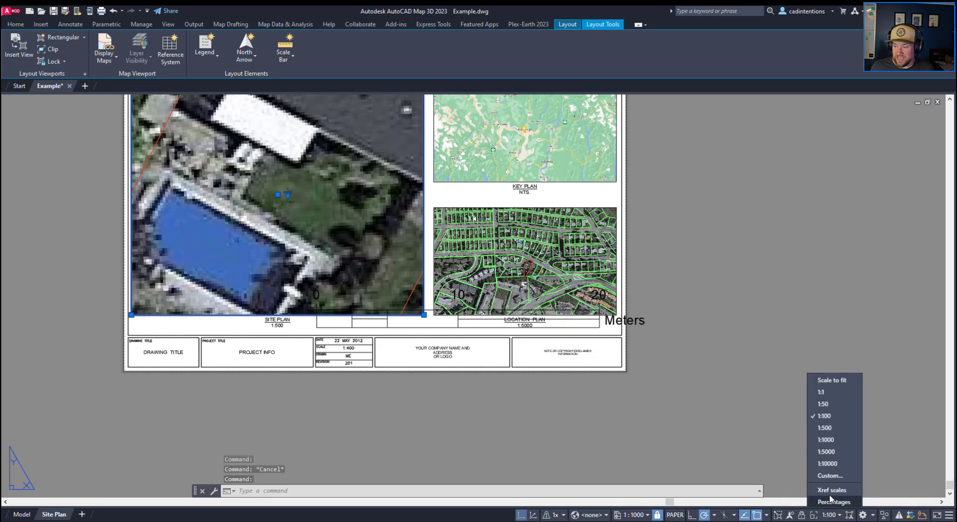
{"action": "left_click", "coordinate": [827, 437]}
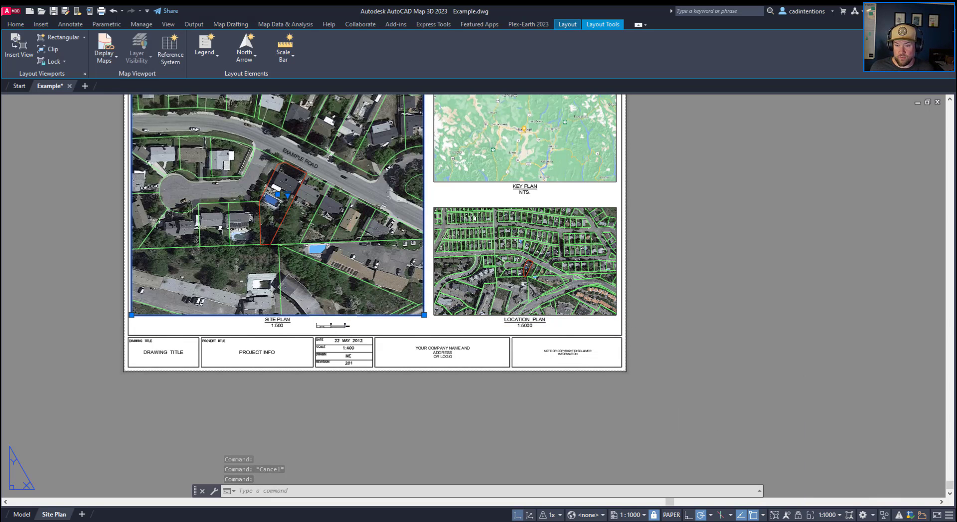
{"action": "scroll", "coordinate": [323, 327], "scroll_direction": "up", "scroll_amount": 2}
{"action": "middle_click_drag", "start_coordinate": [354, 326], "coordinate": [381, 350]}
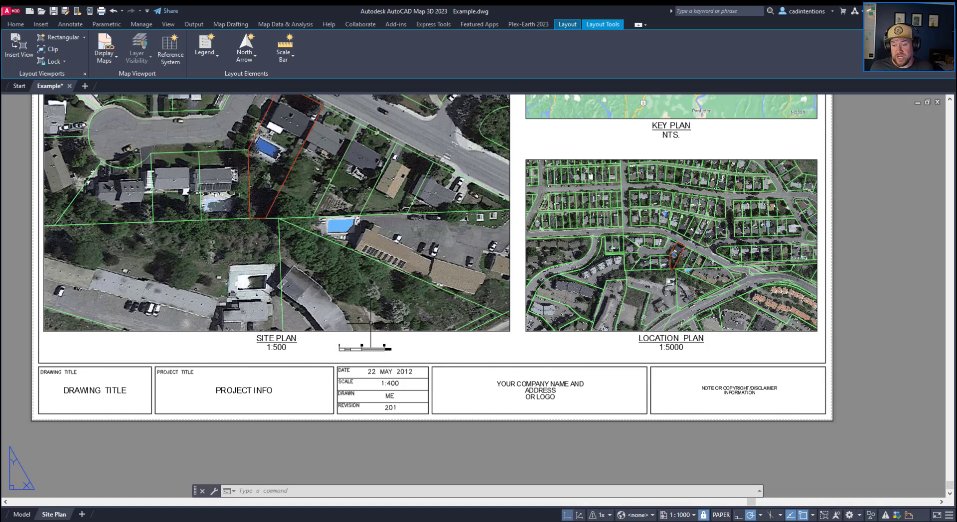
{"action": "key", "text": "Escape"}
- Set the Site Plan scale bar's division to 20 meters in its properties
{"action": "left_click", "coordinate": [383, 349]}
{"action": "left_click", "coordinate": [355, 348]}
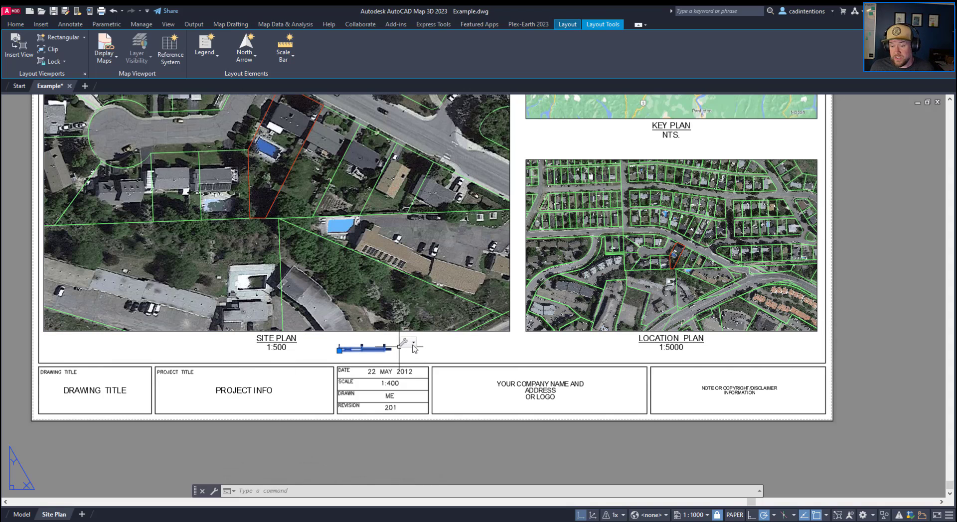
{"action": "left_click", "coordinate": [413, 344]}
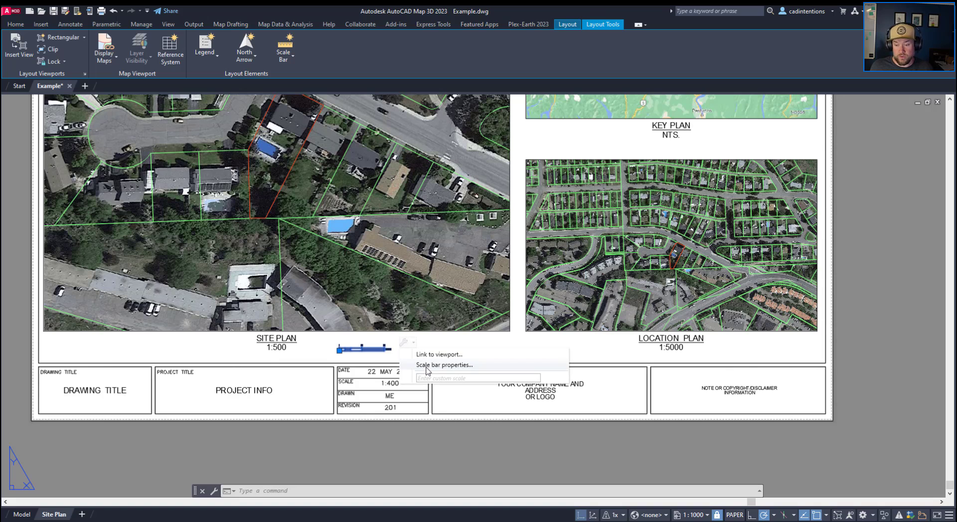
{"action": "left_click", "coordinate": [426, 365]}
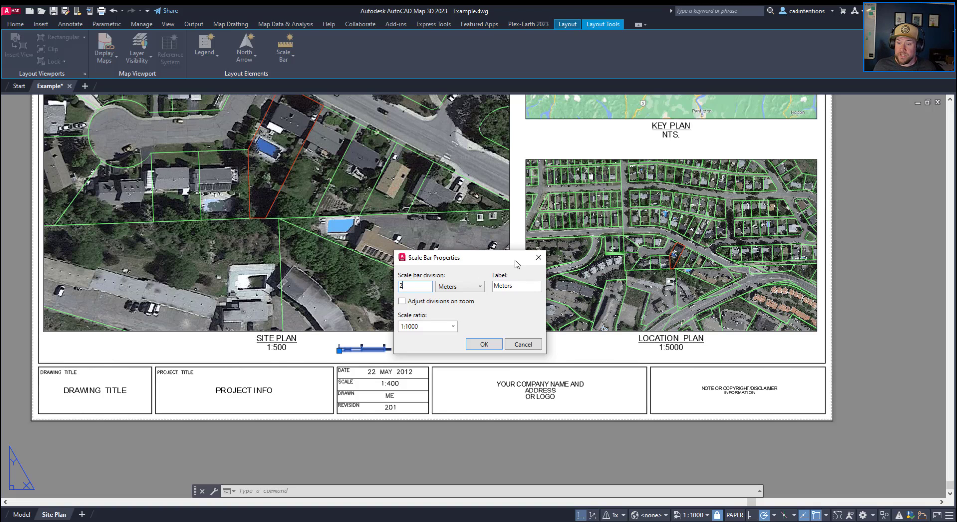
{"action": "left_click", "coordinate": [491, 348]}
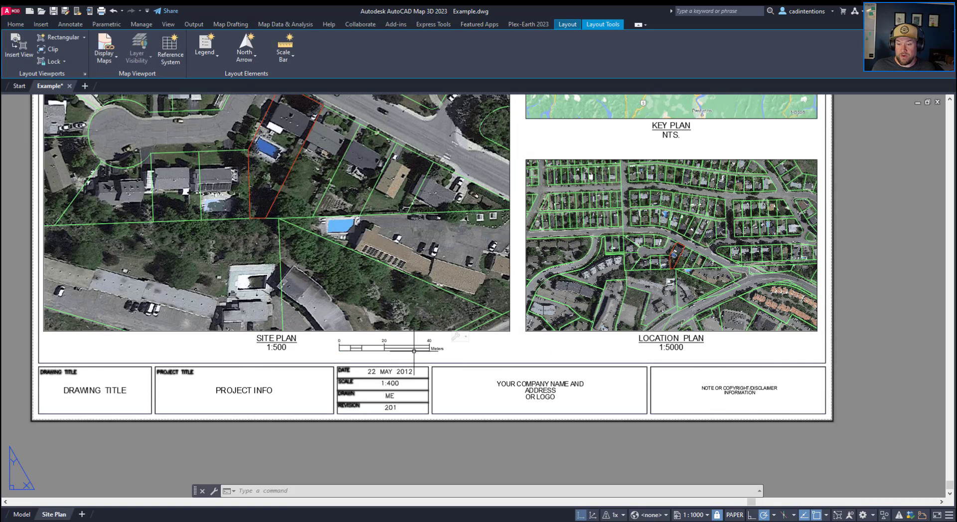
{"action": "left_click", "coordinate": [382, 348]}
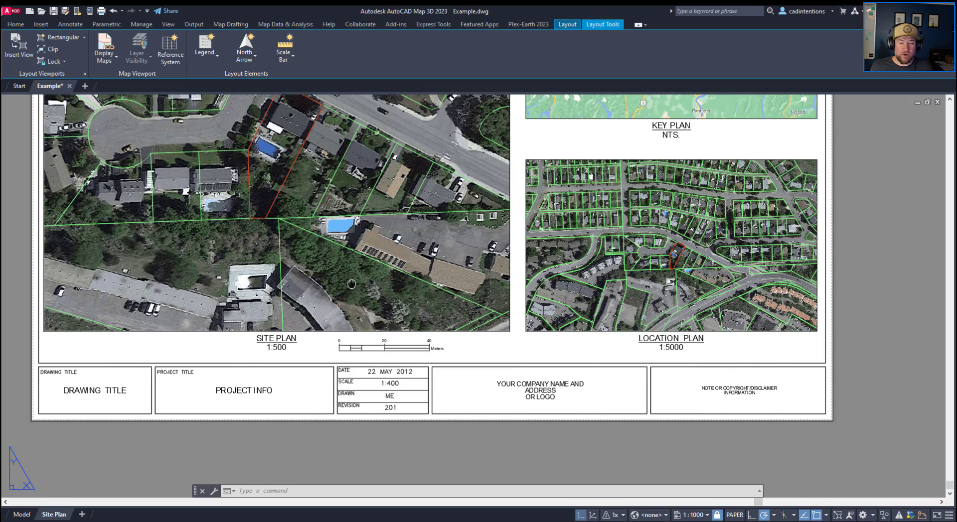
- Set the Site Plan viewport's scale to 1:500
{"action": "middle_click_drag", "start_coordinate": [366, 261], "coordinate": [354, 294]}
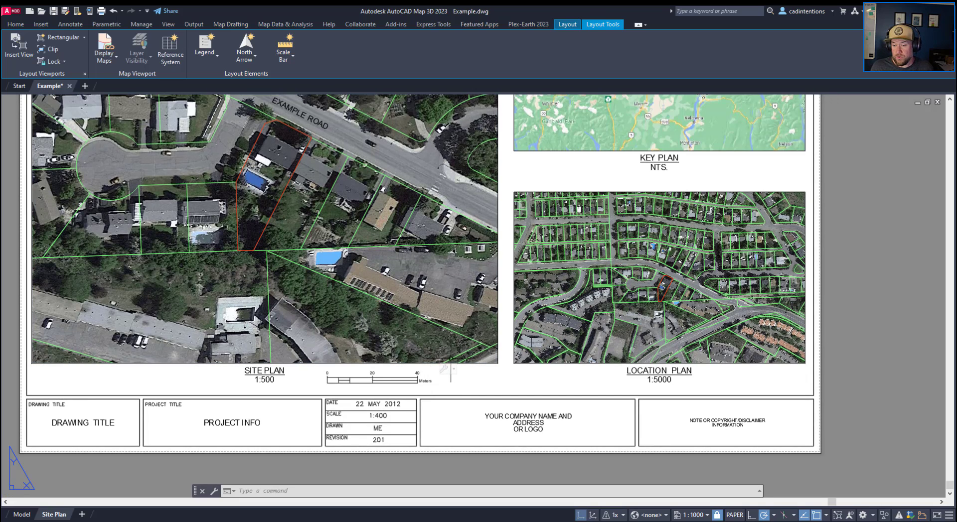
{"action": "left_click", "coordinate": [467, 364]}
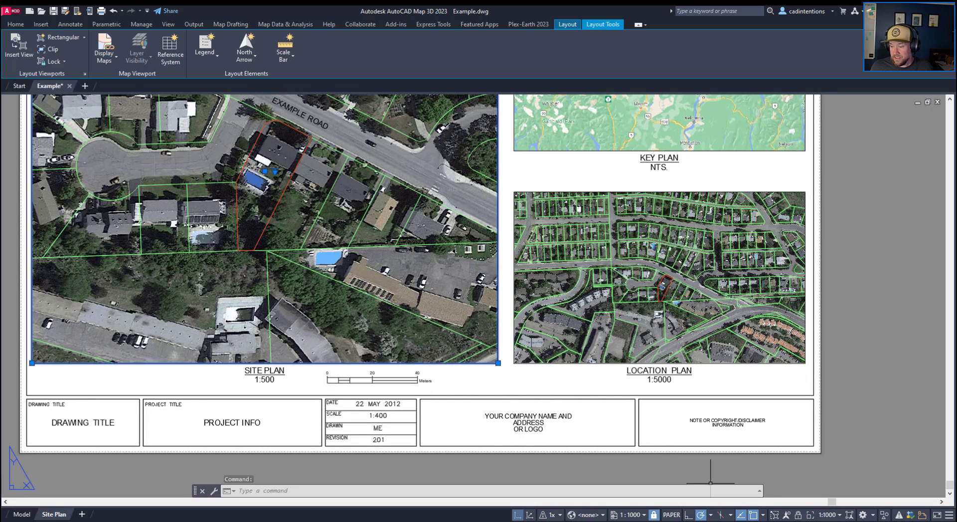
{"action": "left_click", "coordinate": [830, 516]}
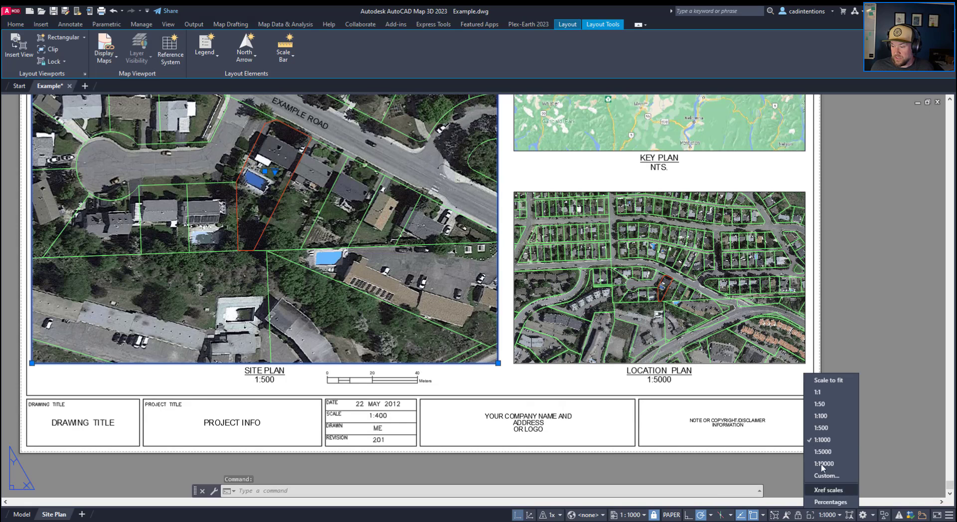
{"action": "left_click", "coordinate": [824, 432]}
{"action": "key", "text": "Escape"}
{"action": "key", "text": "Escape"}
- Set the Site Plan scale bar's division to 10 meters in its properties
{"action": "scroll", "coordinate": [431, 391], "scroll_direction": "down", "scroll_amount": 3}
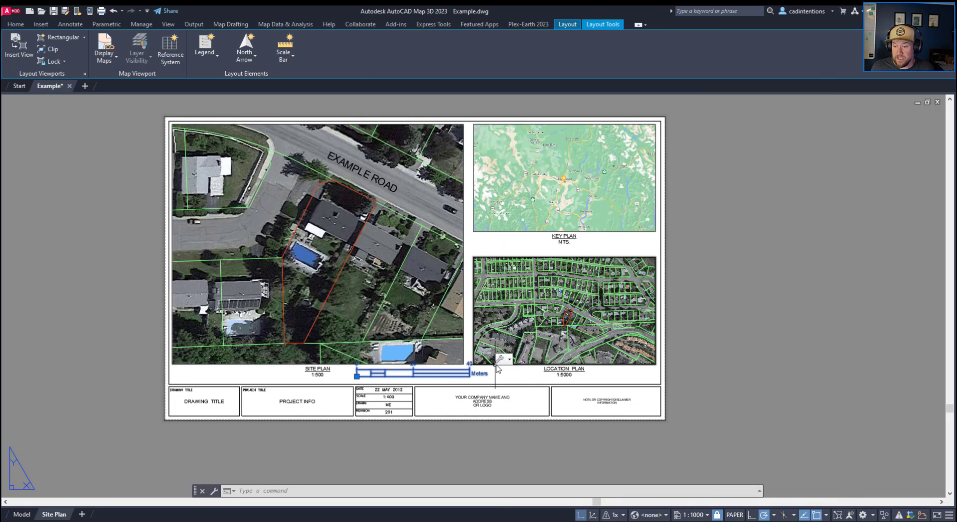
{"action": "left_click", "coordinate": [509, 360]}
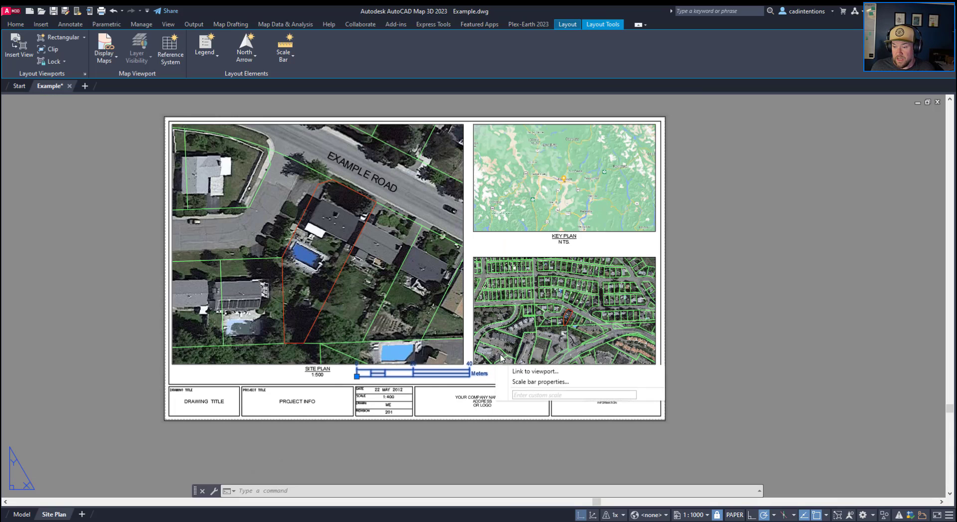
{"action": "left_click", "coordinate": [537, 383]}
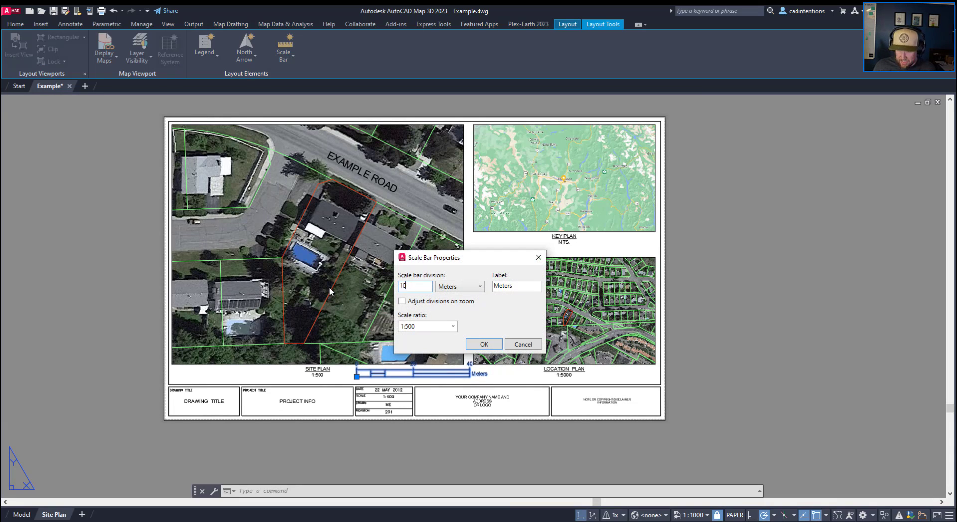
{"action": "type", "text": "10"}
{"action": "key", "text": "Return"}
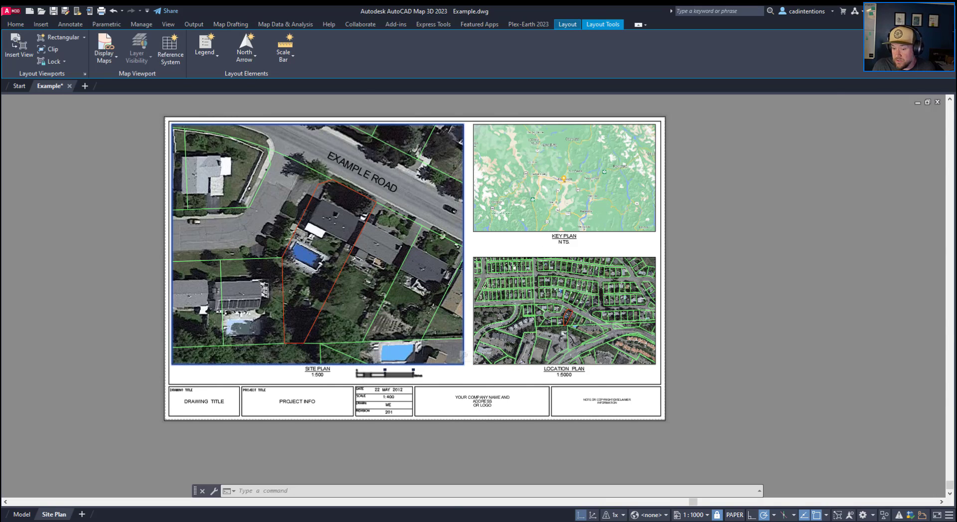
- Inside the Site Plan viewport, measure the horizontal distance spanned by the scale bar with object snap off, docking the command line to read it
{"action": "scroll", "coordinate": [371, 388], "scroll_direction": "up", "scroll_amount": 4}
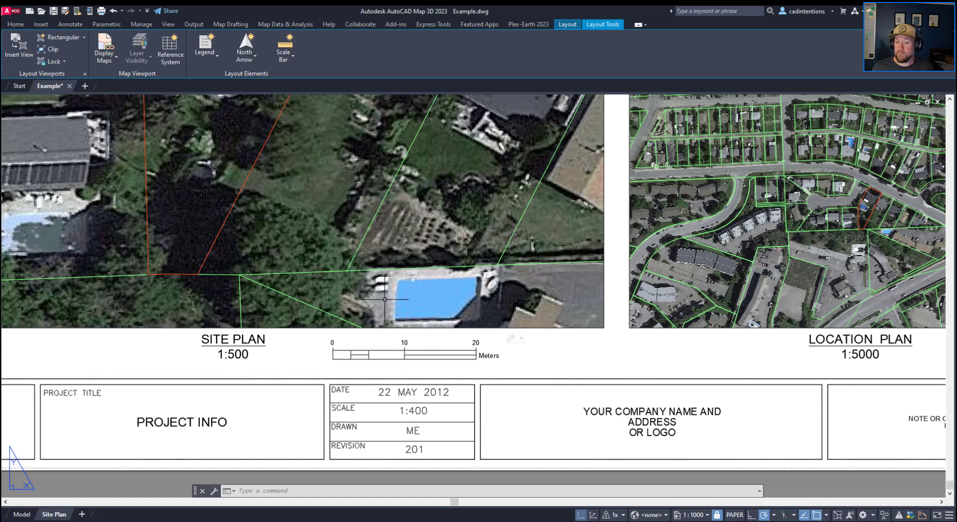
{"action": "double_click", "coordinate": [360, 299]}
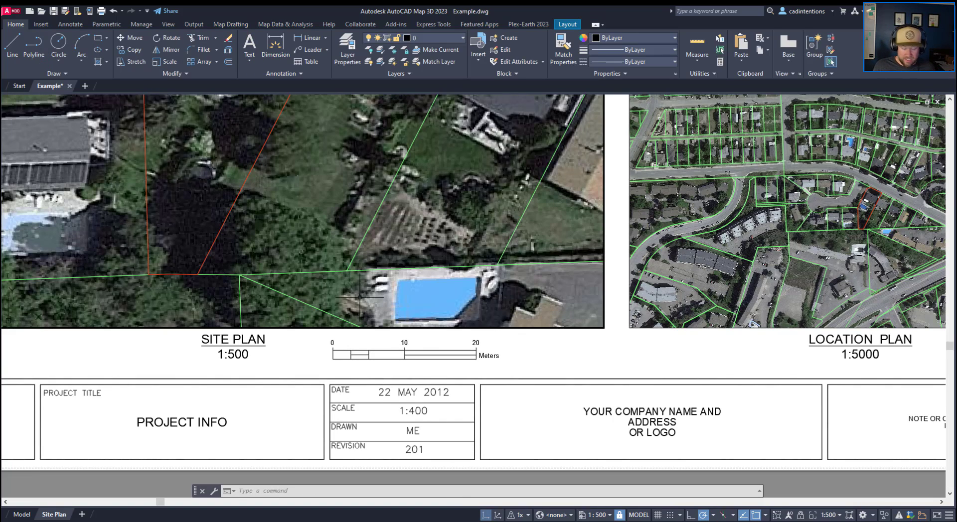
{"action": "type", "text": "dist"}
{"action": "key", "text": "Return"}
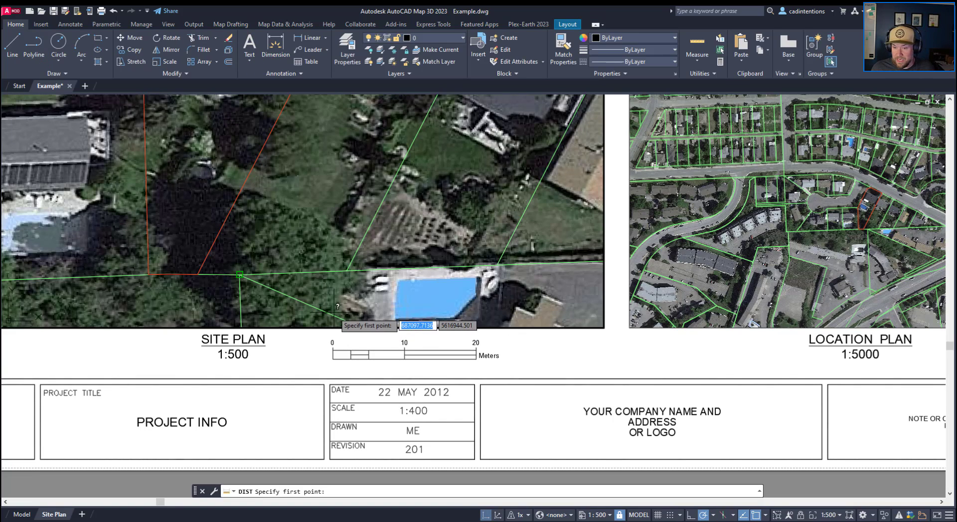
{"action": "key", "text": "F3"}
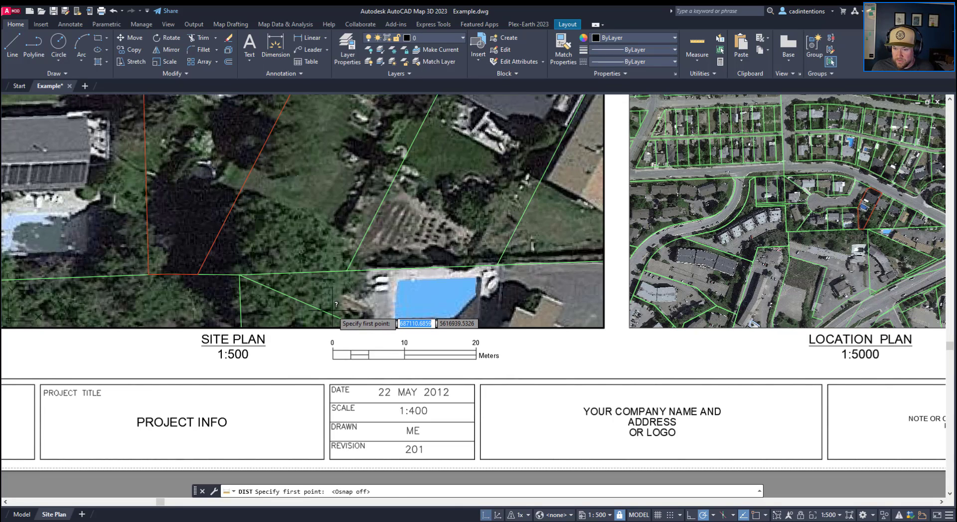
{"action": "left_click", "coordinate": [332, 311]}
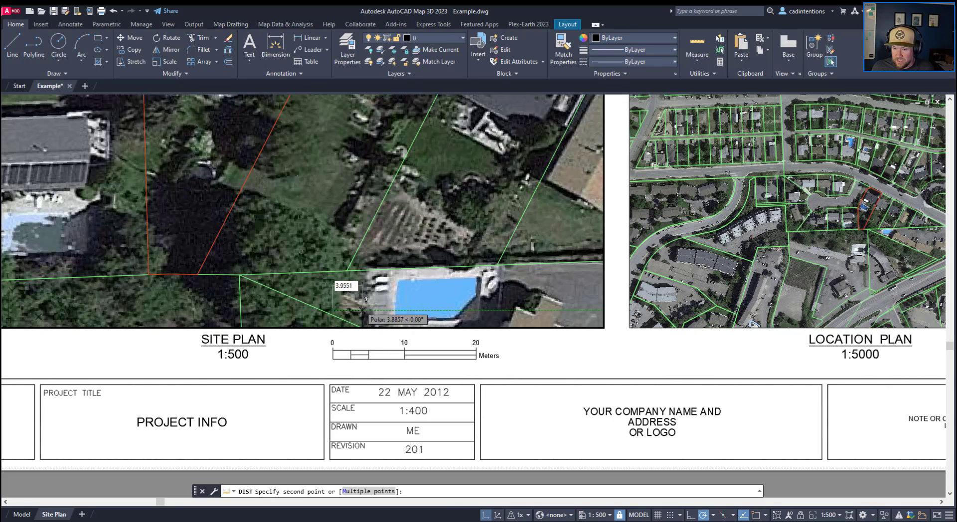
{"action": "left_click", "coordinate": [477, 310]}
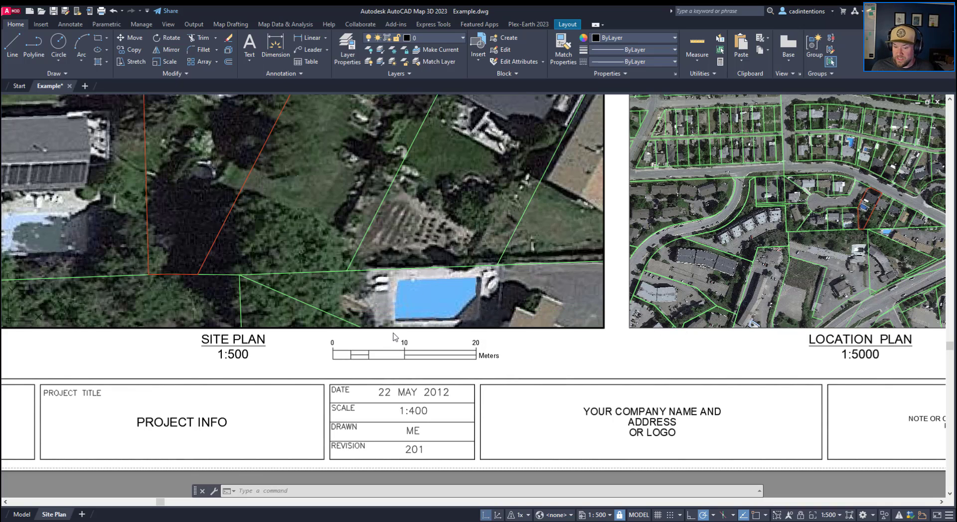
{"action": "mouse_move", "coordinate": [195, 489]}
{"action": "left_mouse_down"}
{"action": "mouse_move", "coordinate": [150, 504]}
{"action": "mouse_move", "coordinate": [19, 491]}
{"action": "left_mouse_up"}
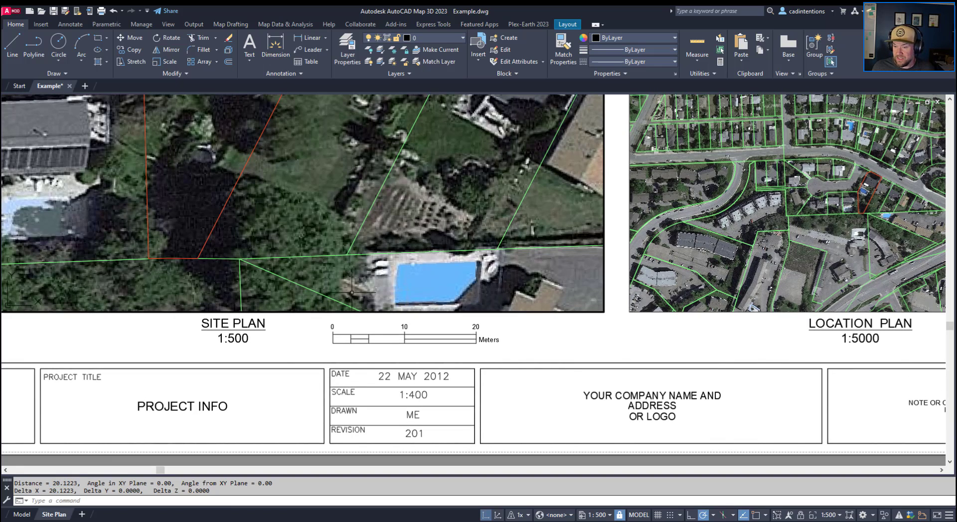
{"action": "double_click", "coordinate": [498, 321]}
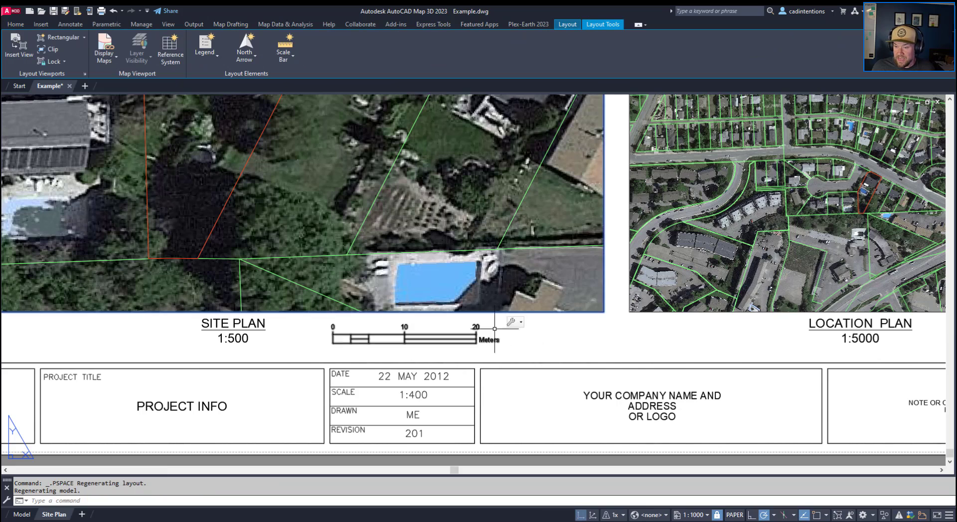
- Move the scale bar horizontally to sit beneath the lower-left corner of the Site Plan viewport
{"action": "key", "text": "Escape"}
{"action": "left_click", "coordinate": [442, 340]}
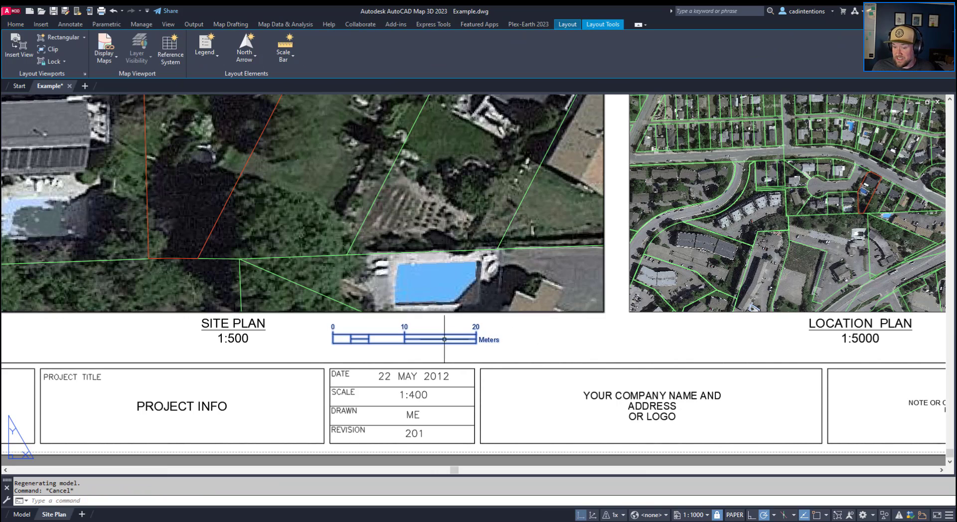
{"action": "type", "text": "m"}
{"action": "key", "text": "Return"}
{"action": "left_click", "coordinate": [404, 333]}
{"action": "middle_click_drag", "start_coordinate": [309, 326], "coordinate": [550, 327]}
{"action": "left_click", "coordinate": [177, 331]}
{"action": "key", "text": "Escape"}
{"action": "scroll", "coordinate": [212, 328], "scroll_direction": "down", "scroll_amount": 2}
{"action": "key", "text": "Escape"}
{"action": "middle_click_drag", "start_coordinate": [331, 336], "coordinate": [331, 414]}
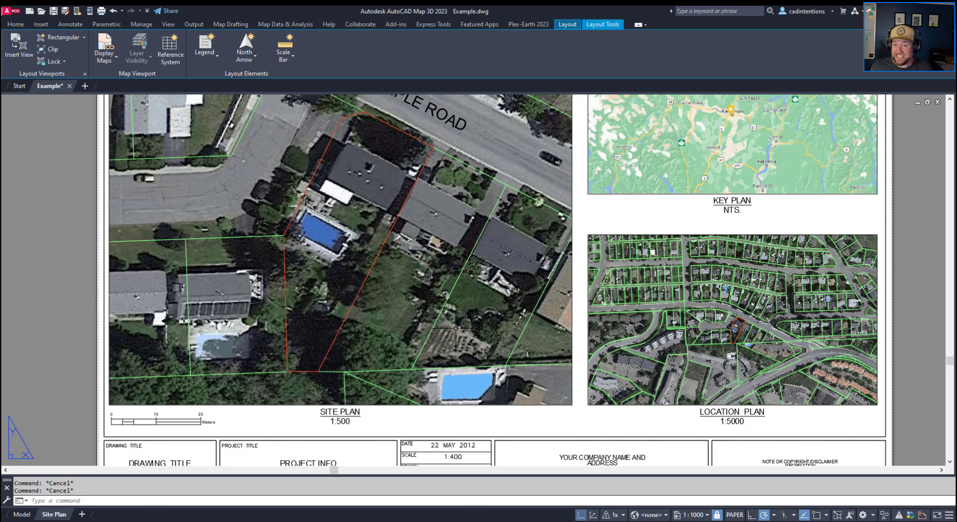
{"action": "scroll", "coordinate": [493, 302], "scroll_direction": "down", "scroll_amount": 3}
{"action": "middle_click_drag", "start_coordinate": [496, 285], "coordinate": [437, 305]}
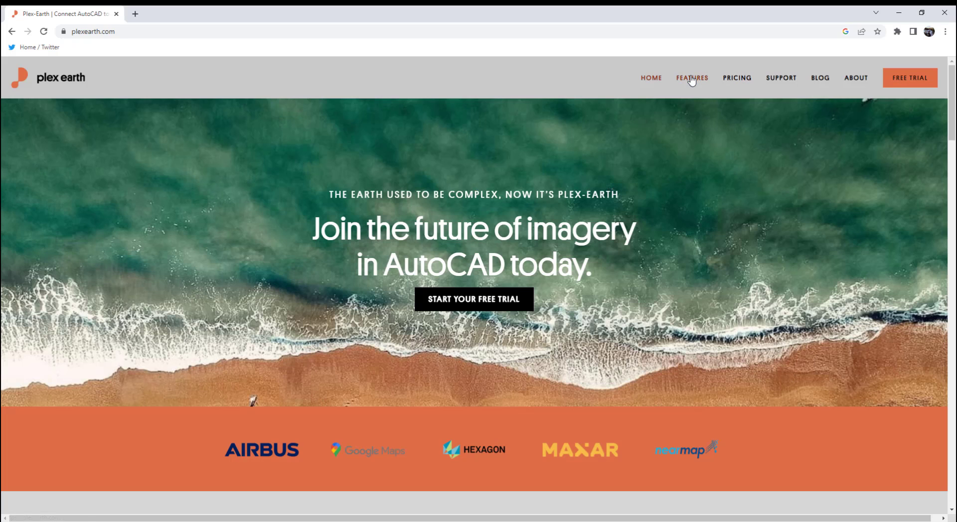
- On the Plex-Earth website in the browser, review the features page through its Imagery, Timeviews and Terrain sections
{"action": "left_click", "coordinate": [692, 78]}
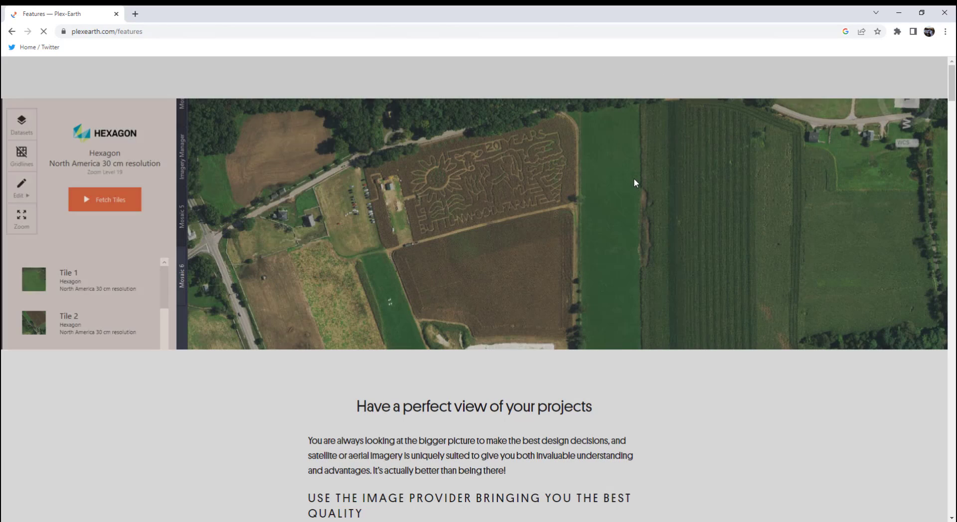
{"action": "scroll", "coordinate": [705, 240], "scroll_direction": "down", "scroll_amount": 1}
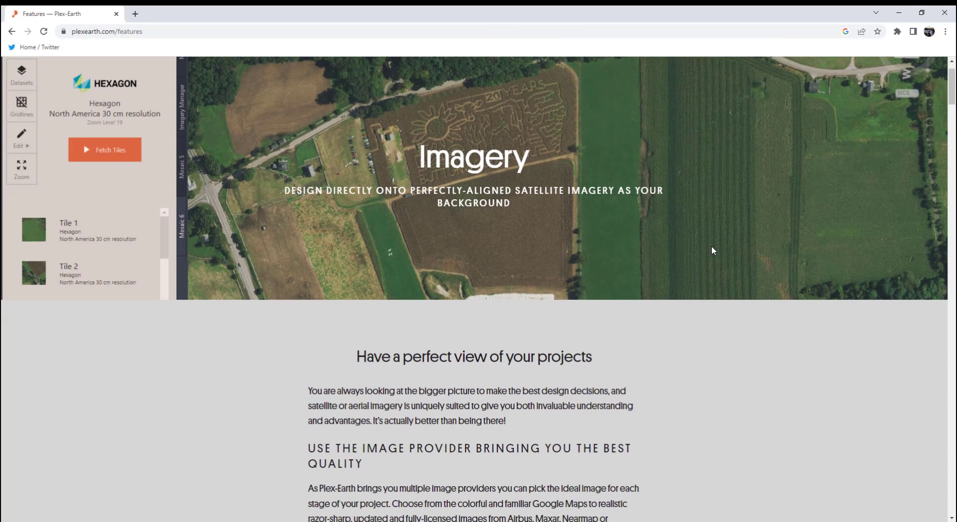
{"action": "scroll", "coordinate": [712, 249], "scroll_direction": "down", "scroll_amount": 1}
{"action": "scroll", "coordinate": [711, 253], "scroll_direction": "down", "scroll_amount": 1}
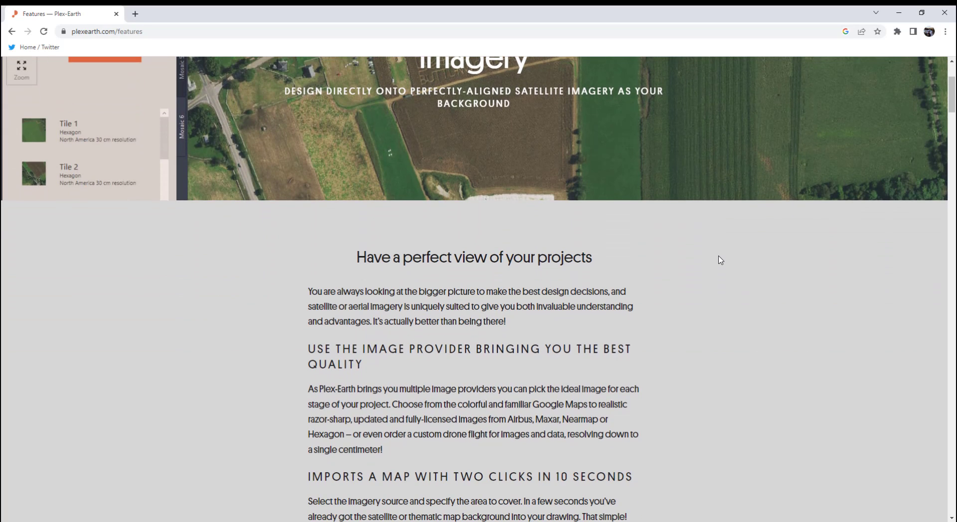
{"action": "scroll", "coordinate": [787, 377], "scroll_direction": "down", "scroll_amount": 3}
{"action": "scroll", "coordinate": [779, 401], "scroll_direction": "down", "scroll_amount": 1}
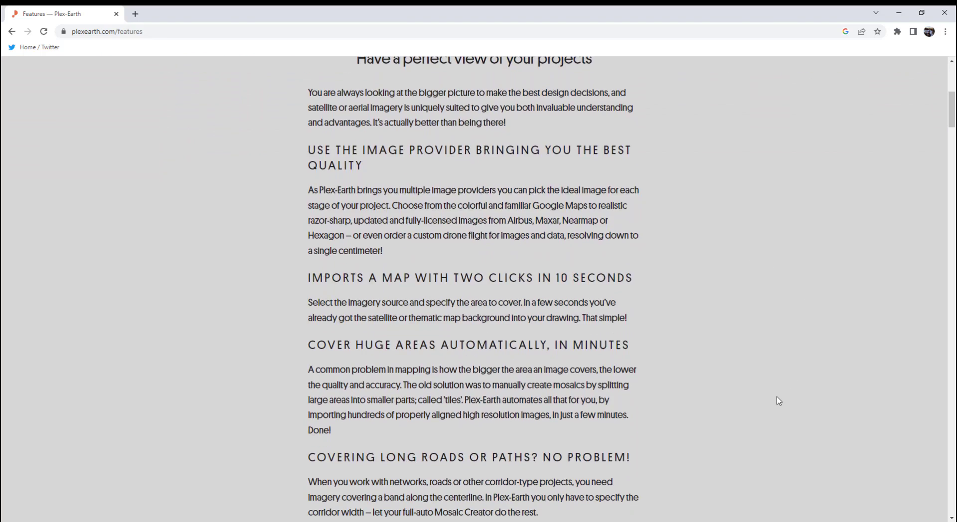
{"action": "scroll", "coordinate": [779, 402], "scroll_direction": "down", "scroll_amount": 1}
{"action": "scroll", "coordinate": [778, 400], "scroll_direction": "down", "scroll_amount": 1}
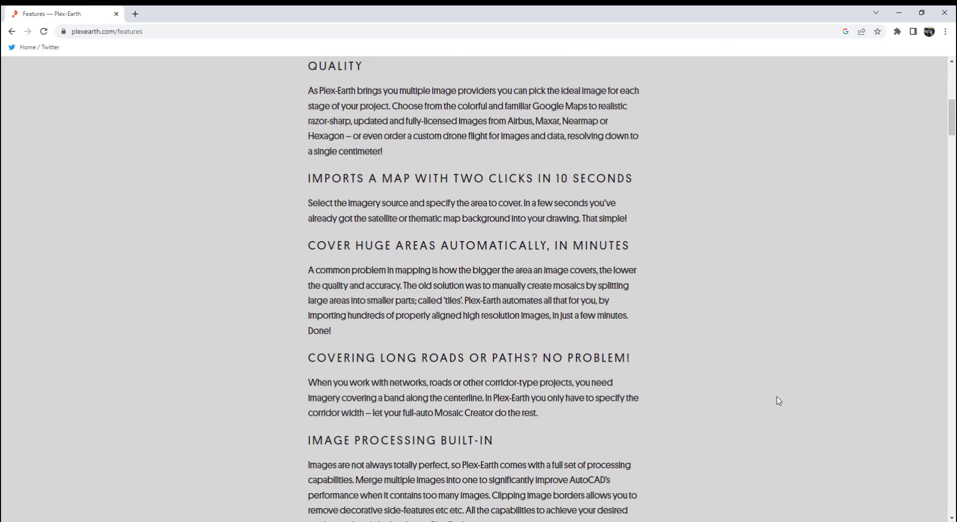
{"action": "scroll", "coordinate": [774, 396], "scroll_direction": "down", "scroll_amount": 15}
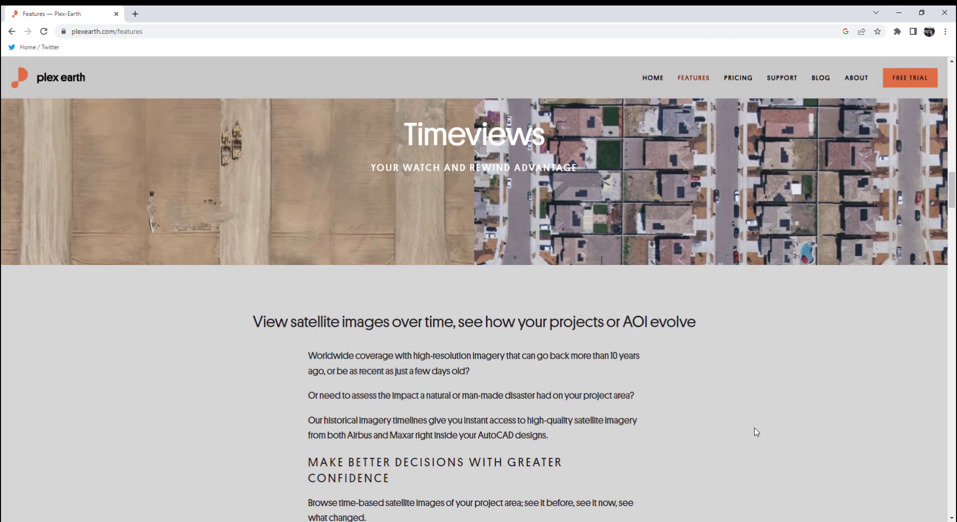
{"action": "scroll", "coordinate": [756, 433], "scroll_direction": "down", "scroll_amount": 6}
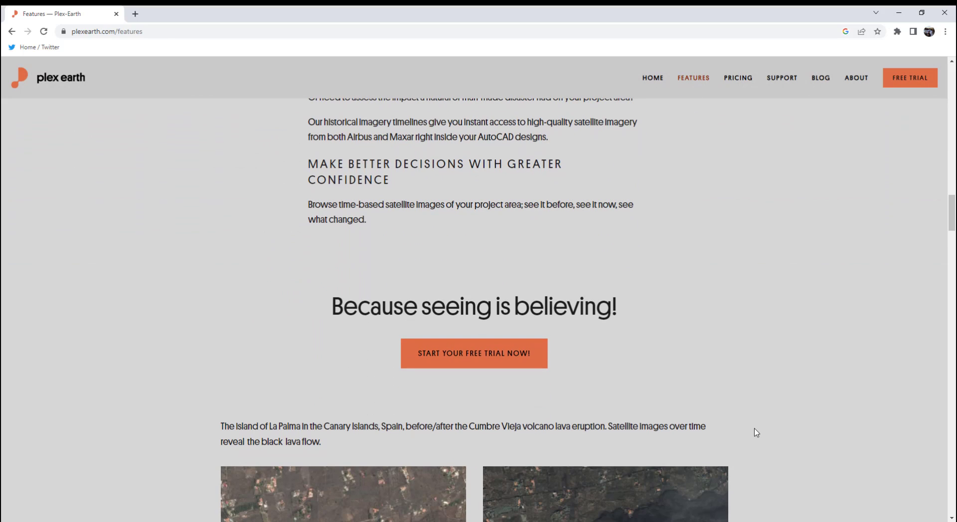
{"action": "scroll", "coordinate": [742, 434], "scroll_direction": "down", "scroll_amount": 4}
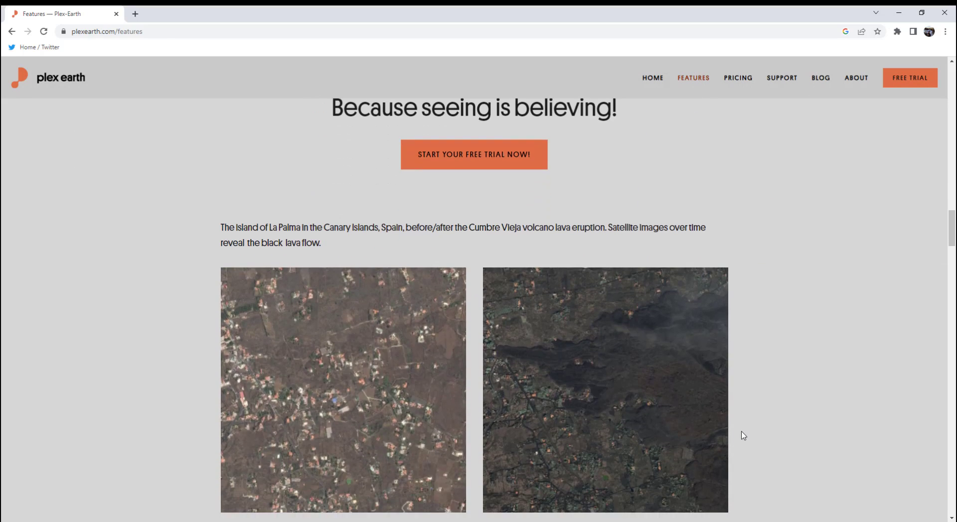
{"action": "scroll", "coordinate": [743, 436], "scroll_direction": "down", "scroll_amount": 8}
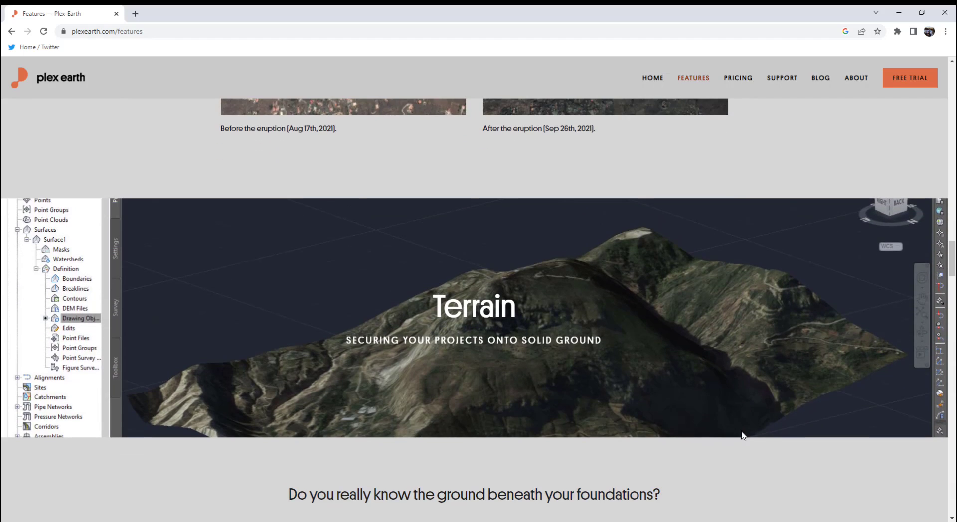
{"action": "scroll", "coordinate": [742, 435], "scroll_direction": "down", "scroll_amount": 8}
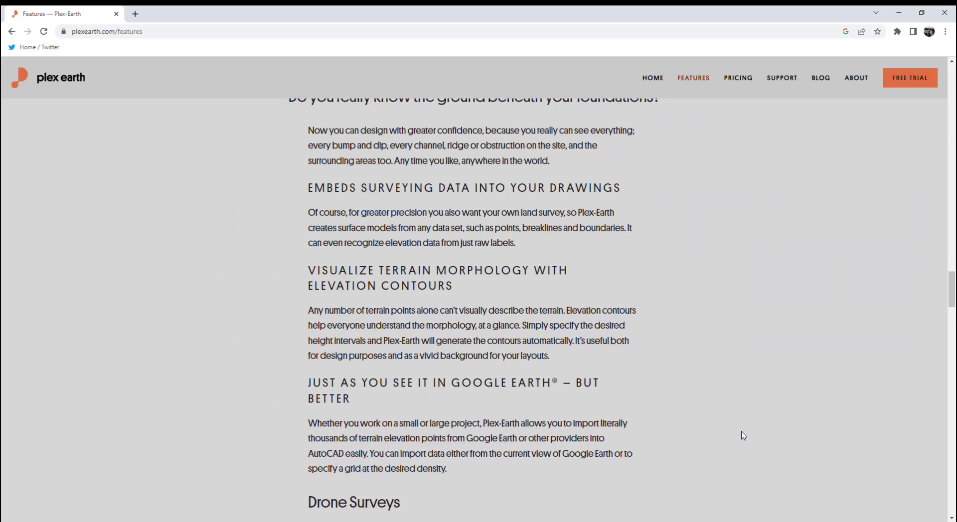
{"action": "scroll", "coordinate": [743, 436], "scroll_direction": "down", "scroll_amount": 8}
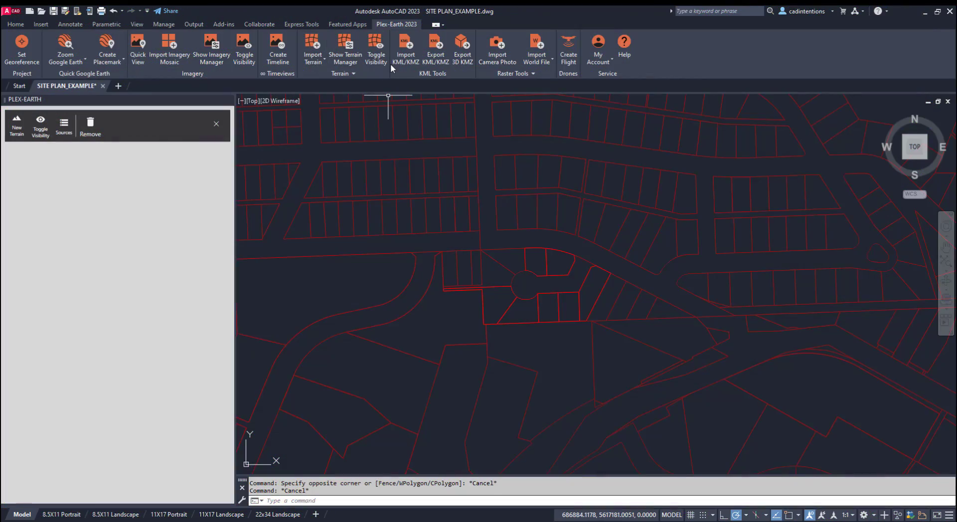
- In AutoCAD's SITE PLAN_EXAMPLE drawing, import Google Elevation terrain with Plex-Earth for a rectangular area specified in the drawing around the cul-de-sac parcels
{"action": "left_click", "coordinate": [323, 75]}
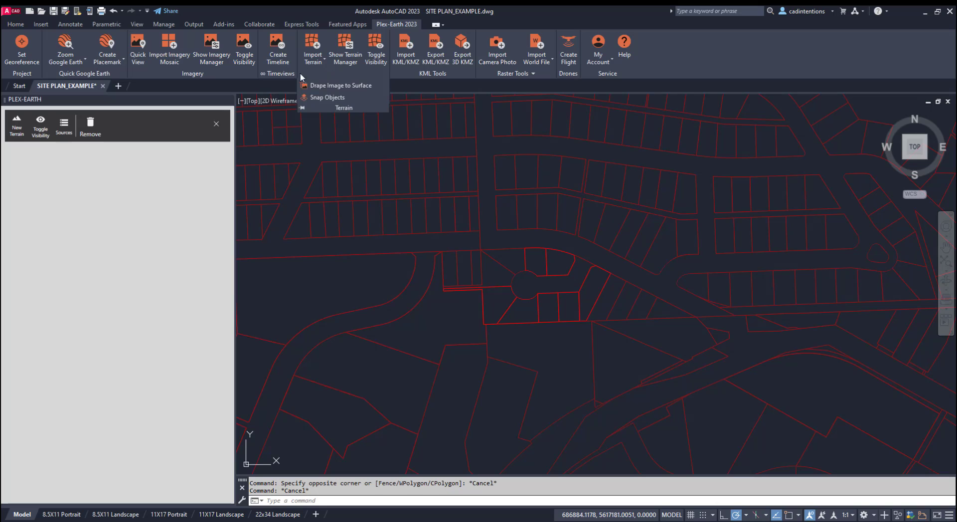
{"action": "left_click", "coordinate": [314, 62]}
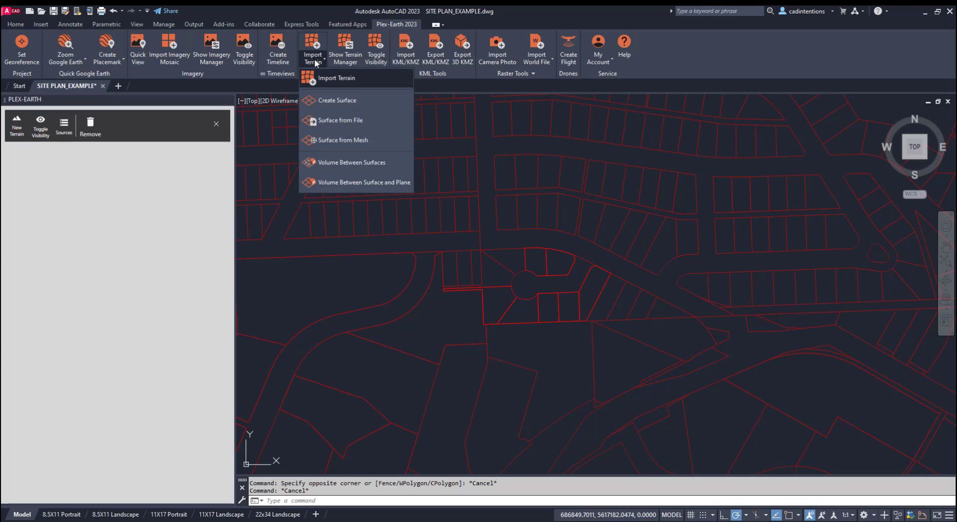
{"action": "left_click", "coordinate": [328, 79]}
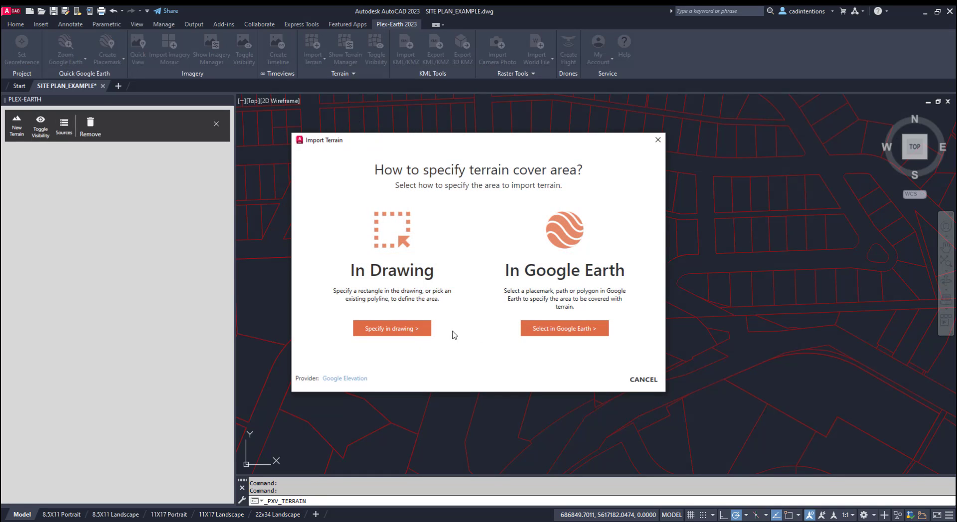
{"action": "left_click", "coordinate": [417, 329]}
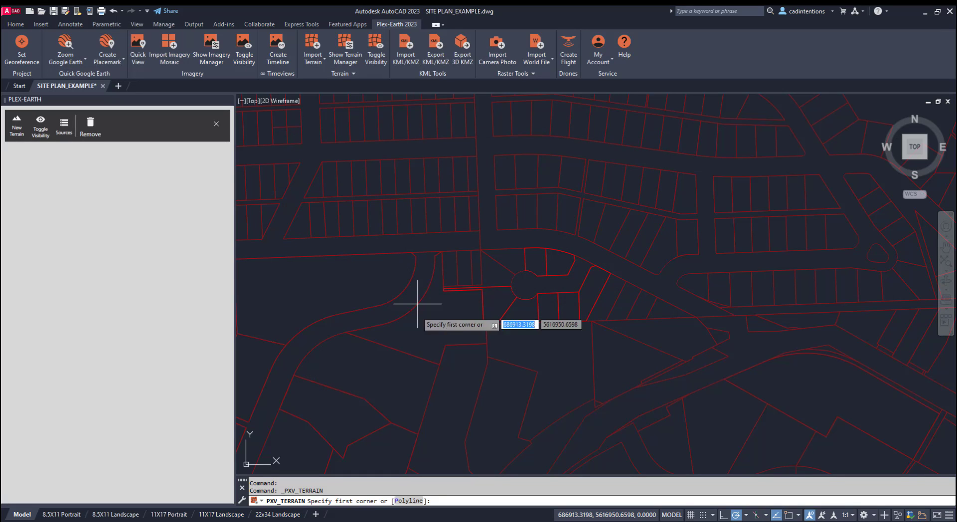
{"action": "left_click", "coordinate": [329, 152]}
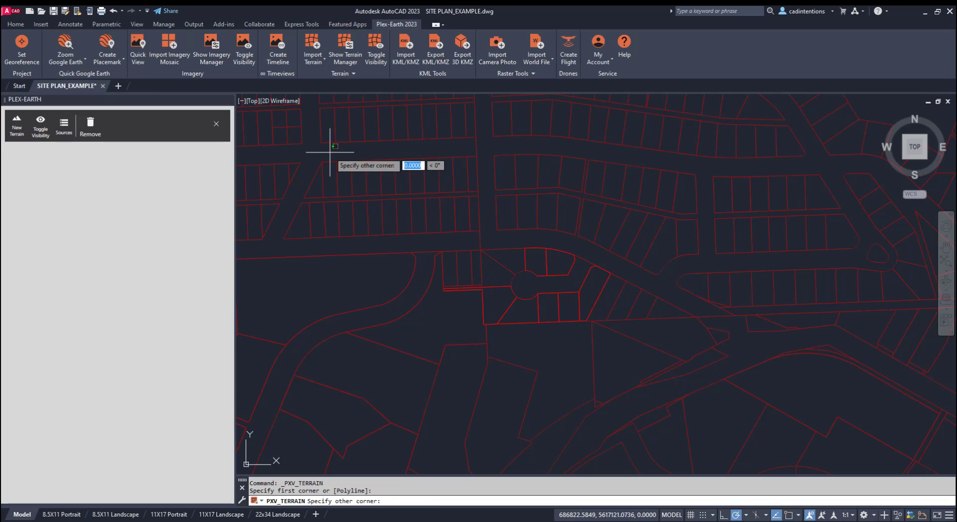
{"action": "left_click", "coordinate": [718, 435]}
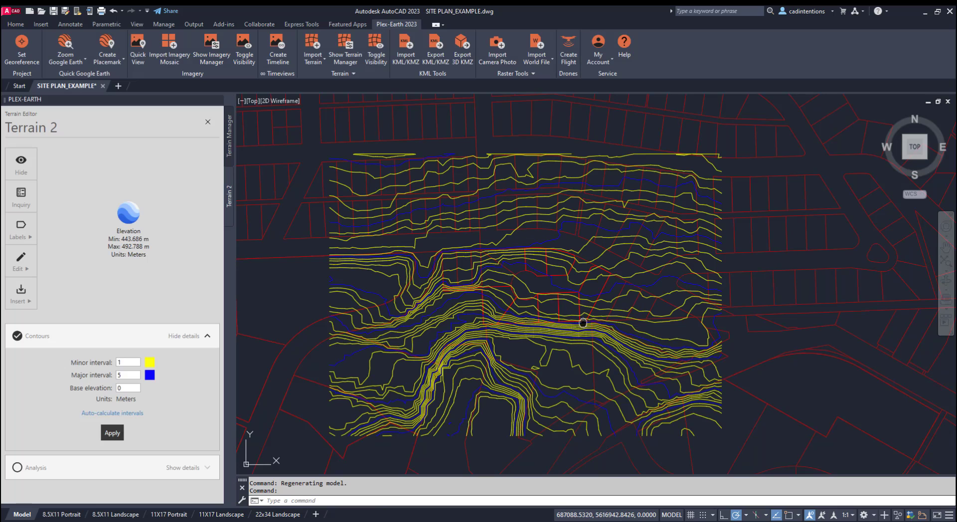
- In the Terrain Manager, hide the Terrain 2 contours and show them again
{"action": "mouse_move", "coordinate": [583, 322]}
{"action": "middle_mouse_down"}
{"action": "mouse_move", "coordinate": [509, 303]}
{"action": "mouse_move", "coordinate": [591, 314]}
{"action": "middle_mouse_up"}
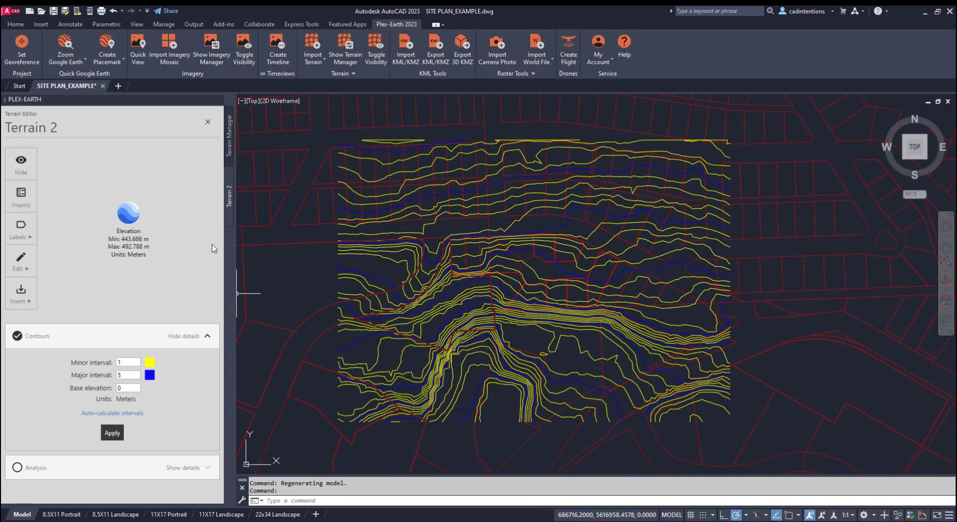
{"action": "left_click", "coordinate": [231, 145]}
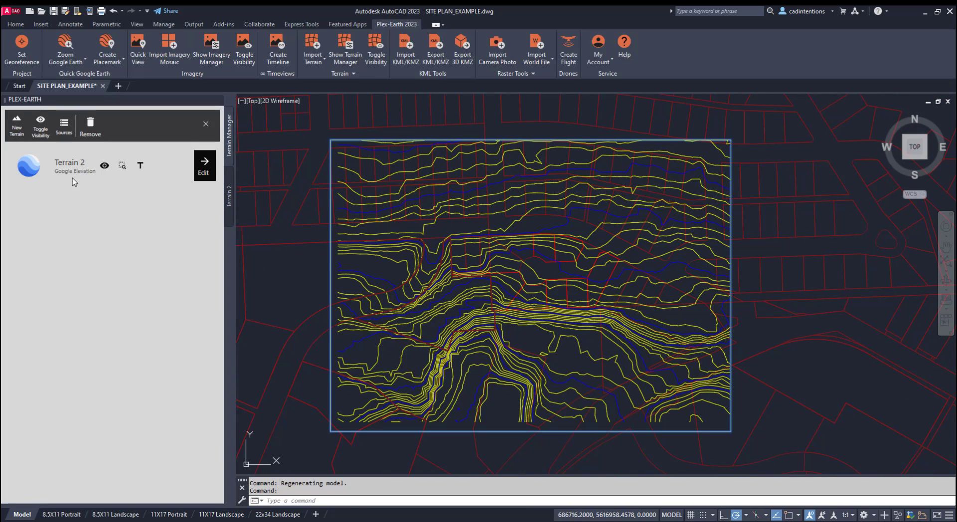
{"action": "left_click", "coordinate": [104, 166]}
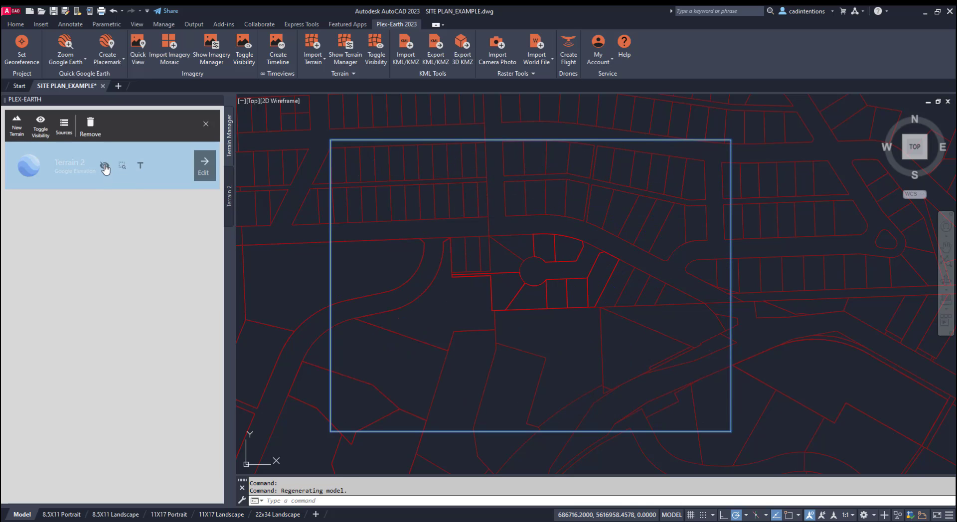
{"action": "left_click", "coordinate": [104, 167]}
- Edit Terrain 2, set the minor contour colour to 252 and the major contour colour to 254, and apply the change
{"action": "left_click", "coordinate": [203, 167]}
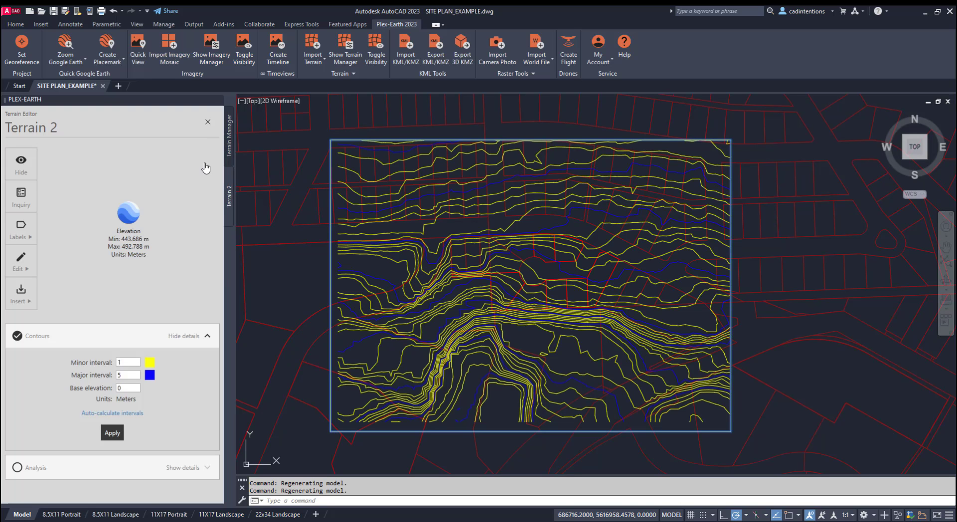
{"action": "left_click", "coordinate": [151, 364]}
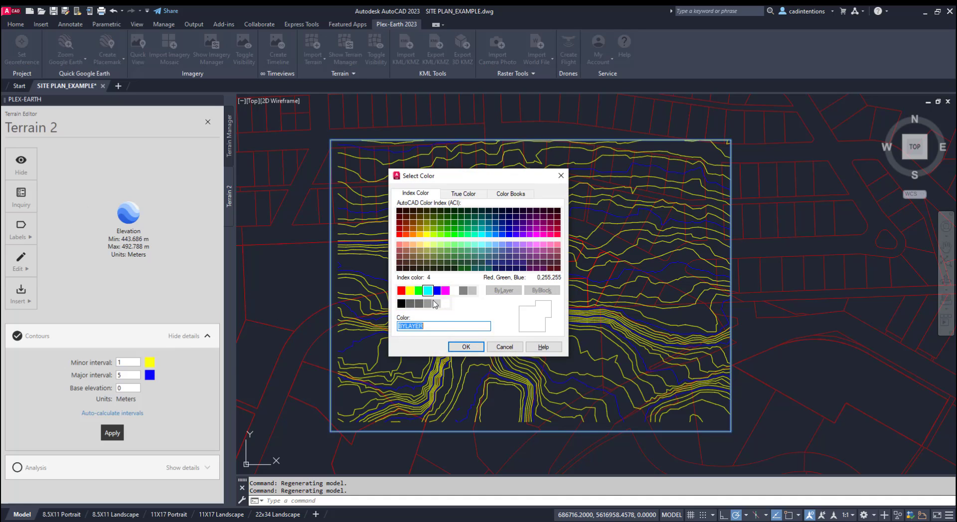
{"action": "left_click", "coordinate": [419, 303]}
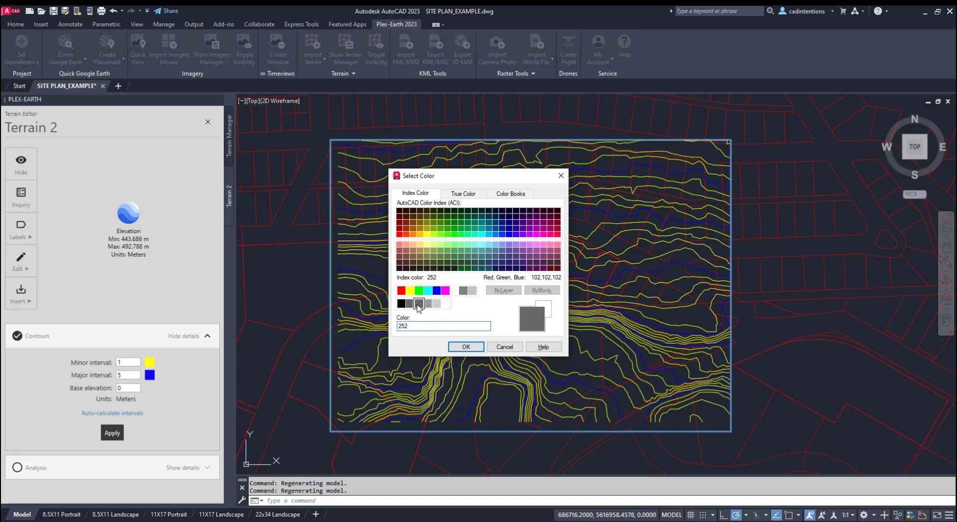
{"action": "left_click", "coordinate": [466, 347]}
{"action": "left_click", "coordinate": [149, 374]}
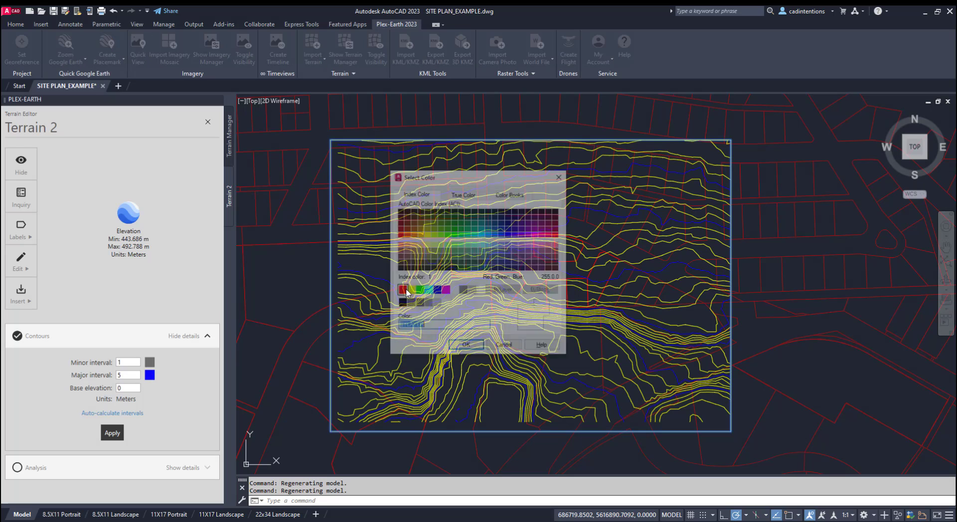
{"action": "left_click", "coordinate": [436, 303]}
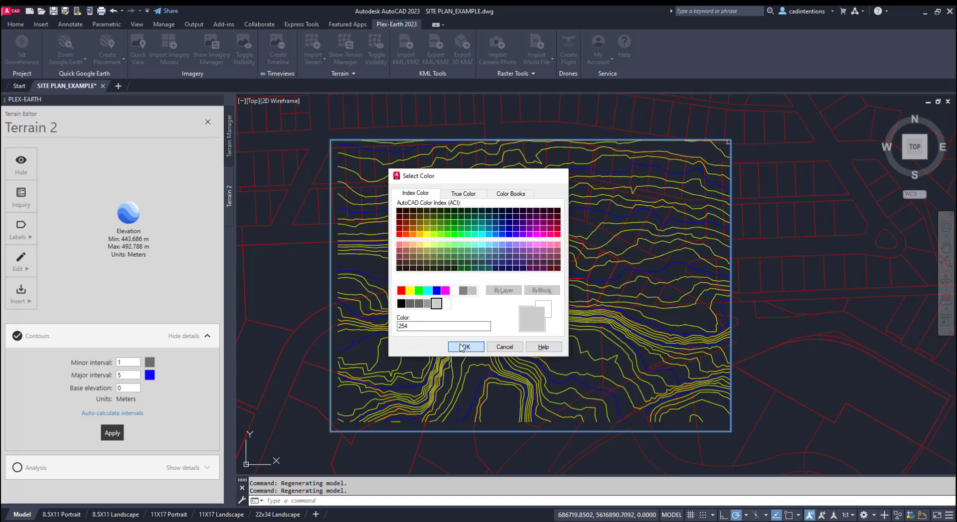
{"action": "left_click", "coordinate": [465, 347]}
{"action": "left_click", "coordinate": [112, 434]}
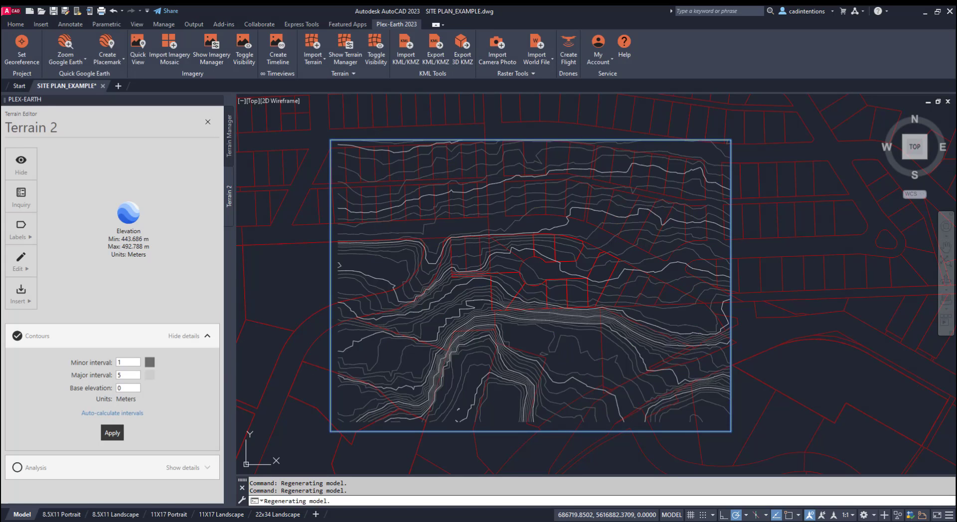
- Create a Plex-Earth drone flight for a parcel boundary polyline at the cul-de-sac and request the price for the project area
{"action": "scroll", "coordinate": [570, 302], "scroll_direction": "up", "scroll_amount": 3}
{"action": "scroll", "coordinate": [570, 302], "scroll_direction": "up", "scroll_amount": 3}
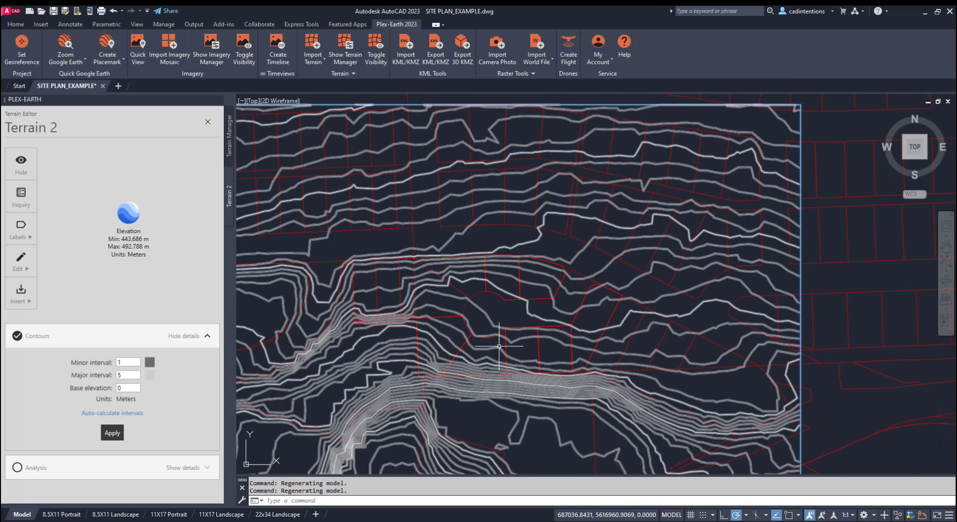
{"action": "mouse_move", "coordinate": [536, 333]}
{"action": "middle_mouse_down"}
{"action": "mouse_move", "coordinate": [485, 314]}
{"action": "mouse_move", "coordinate": [504, 323]}
{"action": "middle_mouse_up"}
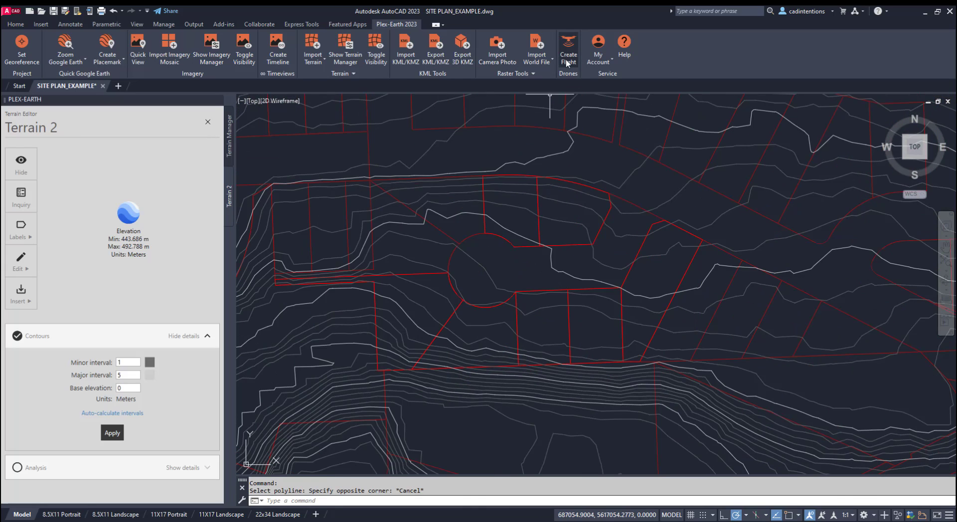
{"action": "left_click", "coordinate": [572, 56]}
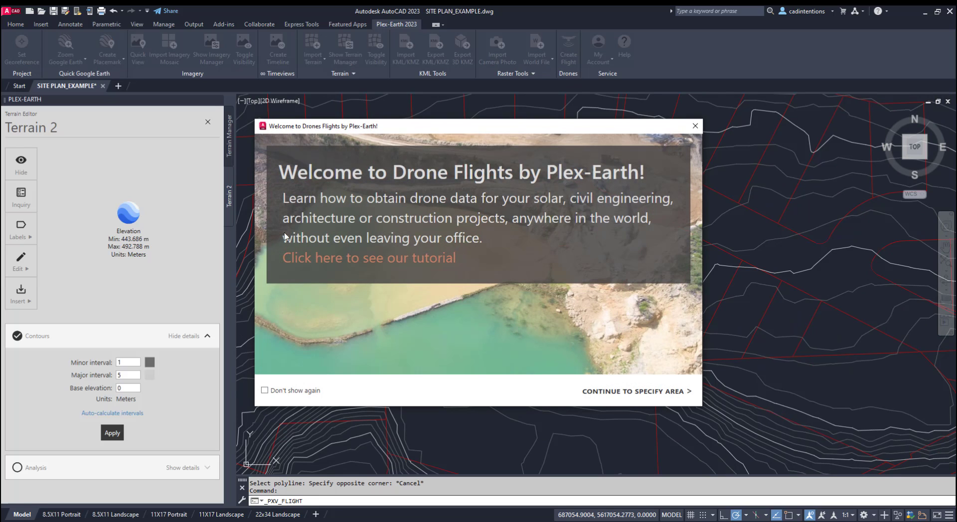
{"action": "left_click", "coordinate": [622, 391]}
{"action": "scroll", "coordinate": [438, 299], "scroll_direction": "down", "scroll_amount": 5}
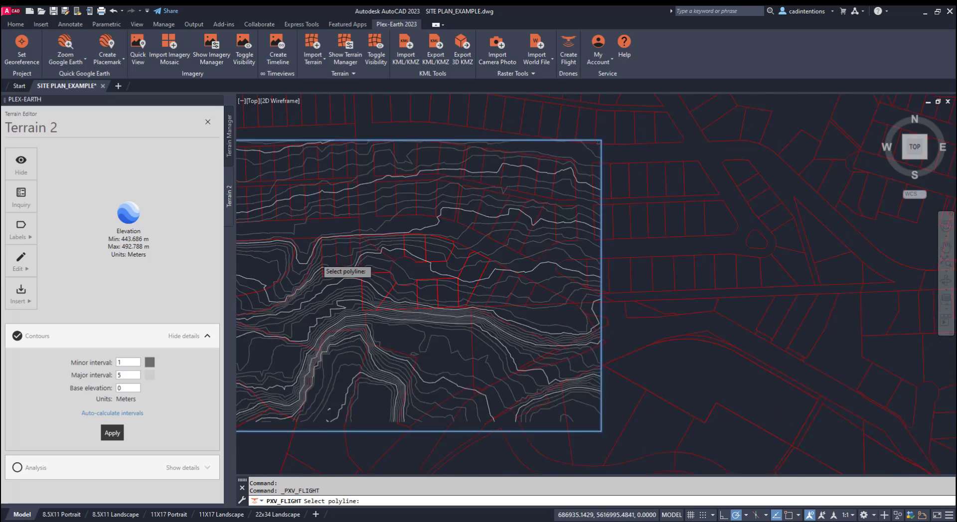
{"action": "left_click", "coordinate": [272, 179]}
{"action": "left_click", "coordinate": [486, 367]}
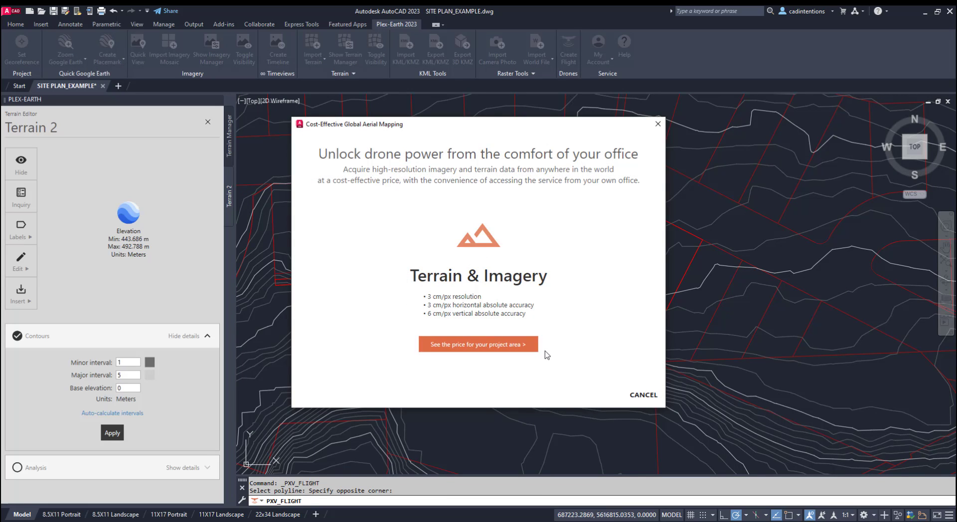
{"action": "left_click", "coordinate": [491, 345]}
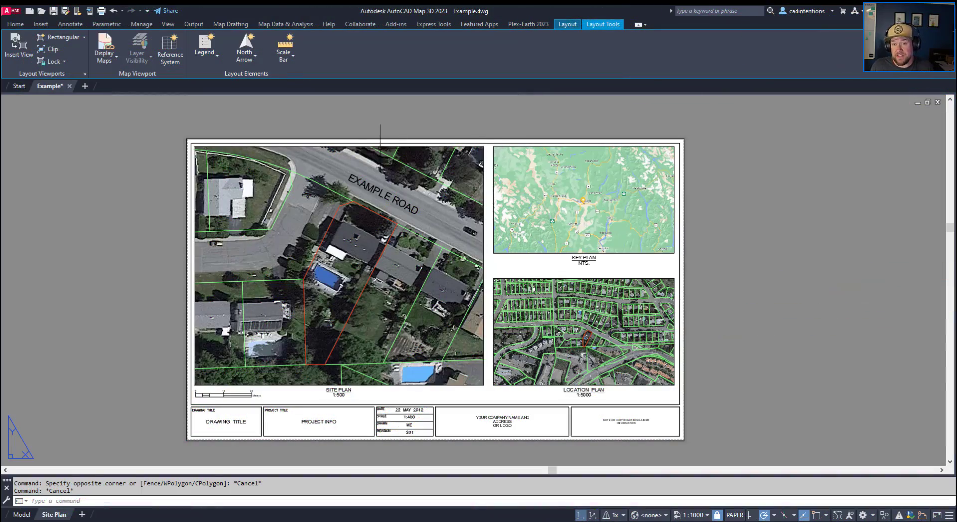
- In AutoCAD Map 3D's Example drawing, browse the built-in north arrows for the Site Plan layout and choose Arrow 17
{"action": "middle_click_drag", "start_coordinate": [396, 134], "coordinate": [300, 131]}
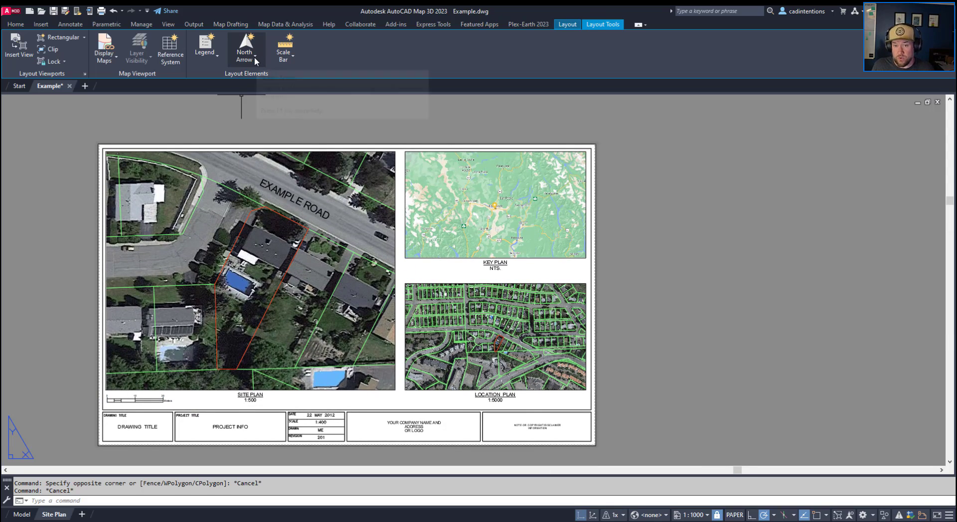
{"action": "middle_click_drag", "start_coordinate": [305, 120], "coordinate": [234, 113]}
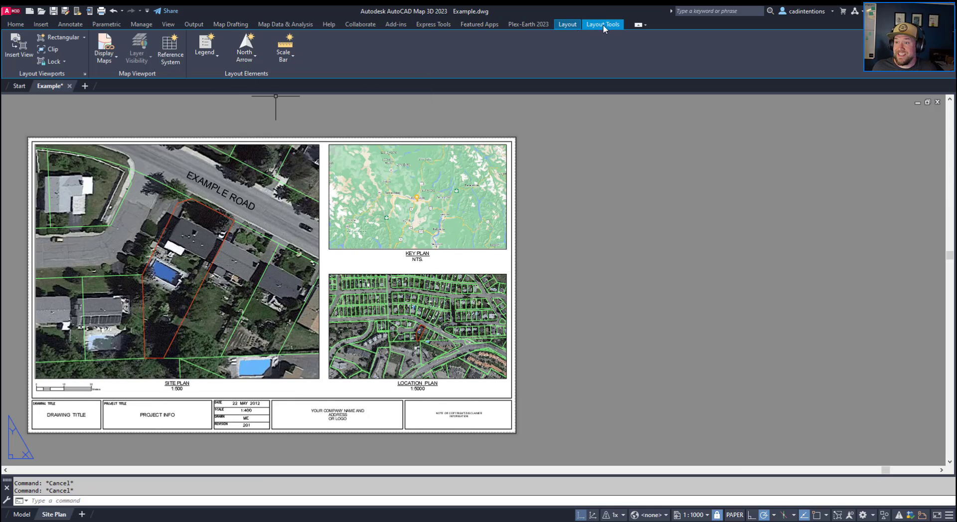
{"action": "left_click", "coordinate": [248, 61]}
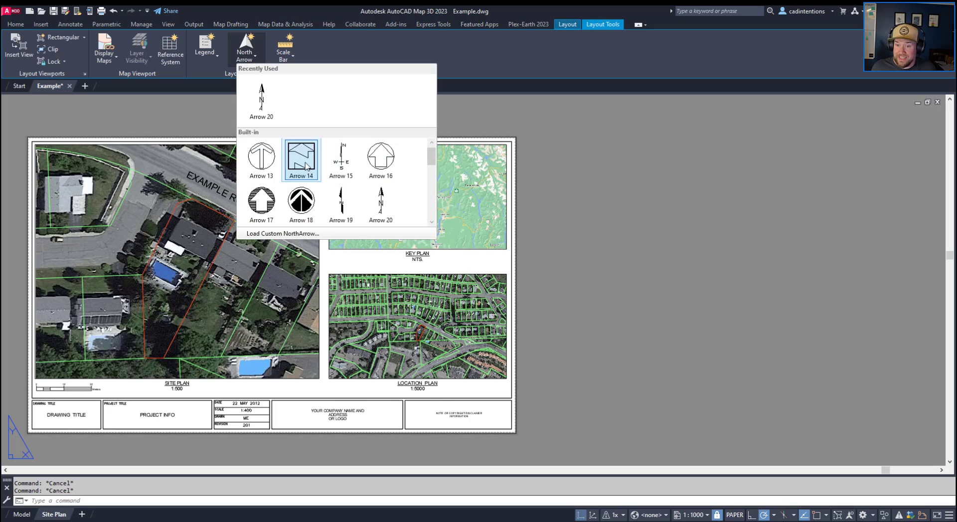
{"action": "scroll", "coordinate": [301, 159], "scroll_direction": "down", "scroll_amount": 1}
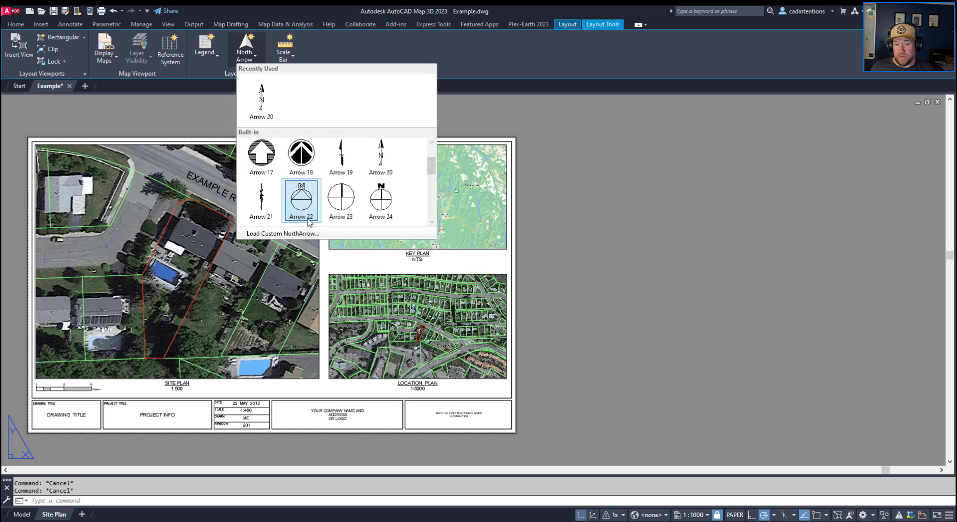
{"action": "scroll", "coordinate": [296, 214], "scroll_direction": "down", "scroll_amount": 1}
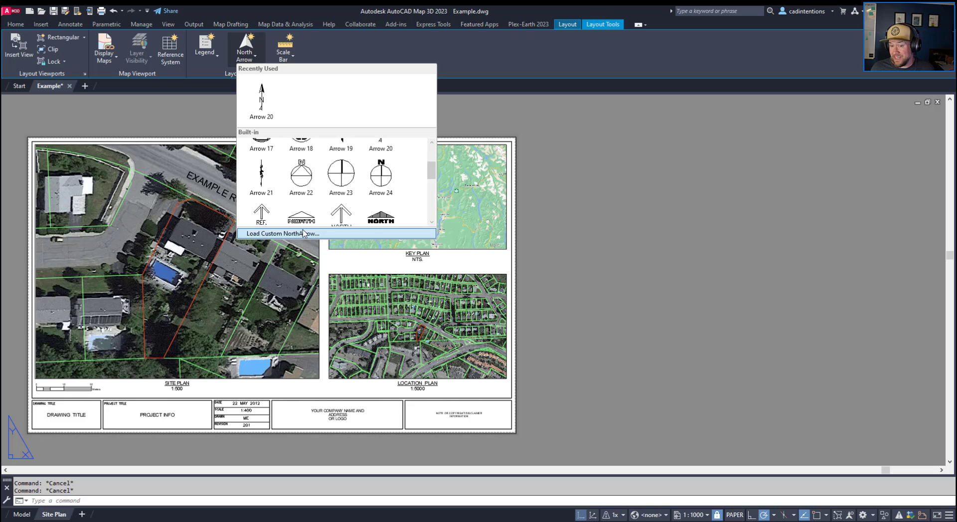
{"action": "scroll", "coordinate": [310, 207], "scroll_direction": "down", "scroll_amount": 1}
{"action": "scroll", "coordinate": [299, 199], "scroll_direction": "down", "scroll_amount": 2}
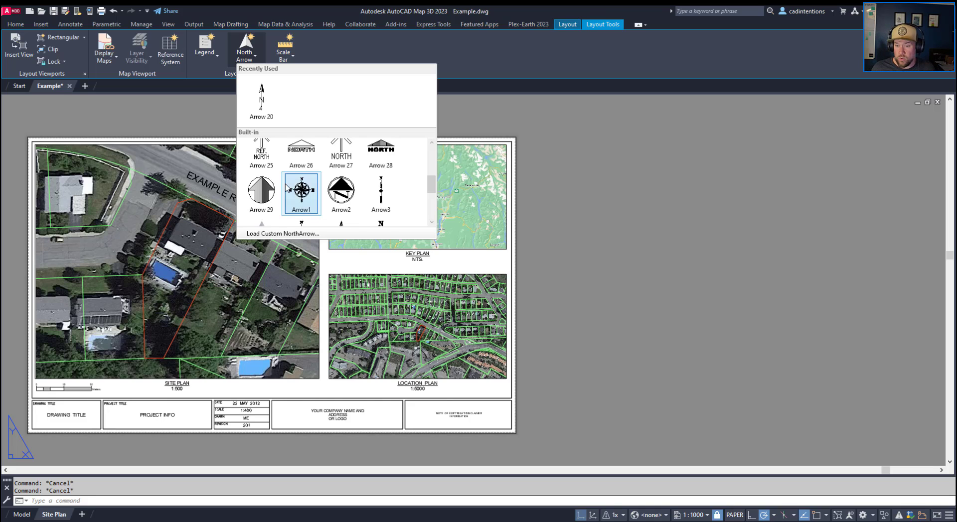
{"action": "scroll", "coordinate": [287, 192], "scroll_direction": "up", "scroll_amount": 2}
{"action": "scroll", "coordinate": [292, 193], "scroll_direction": "up", "scroll_amount": 1}
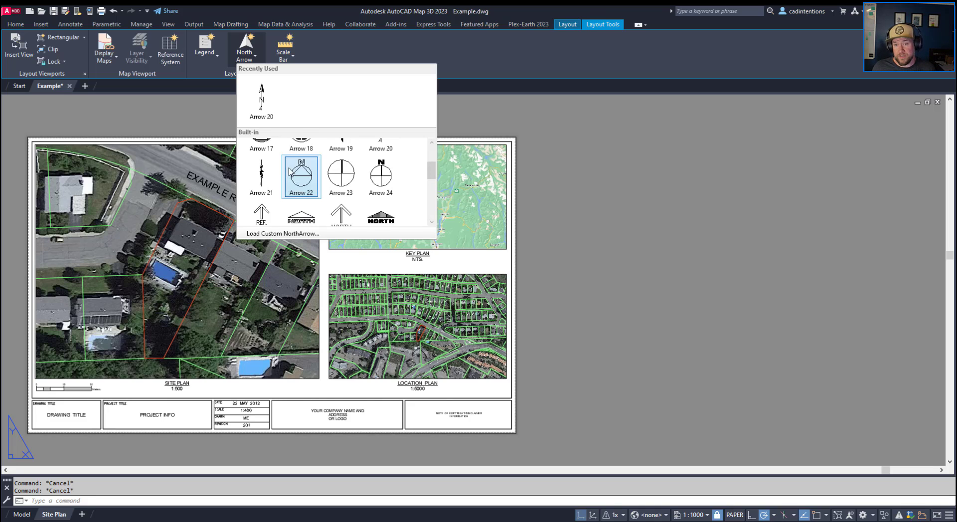
{"action": "scroll", "coordinate": [291, 177], "scroll_direction": "up", "scroll_amount": 2}
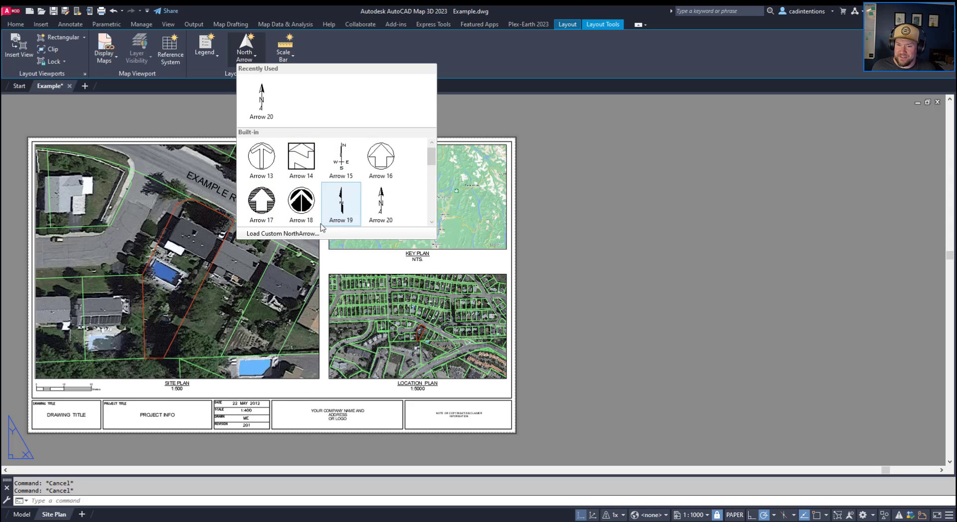
{"action": "left_click", "coordinate": [261, 202]}
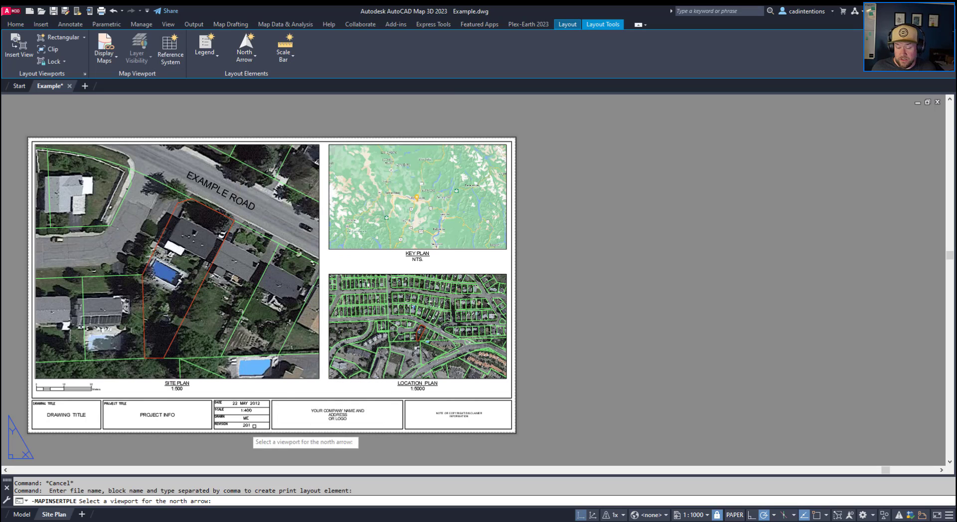
- Assign the north arrow to the Site Plan viewport and place it near that viewport's upper-left corner
{"action": "left_click", "coordinate": [284, 379]}
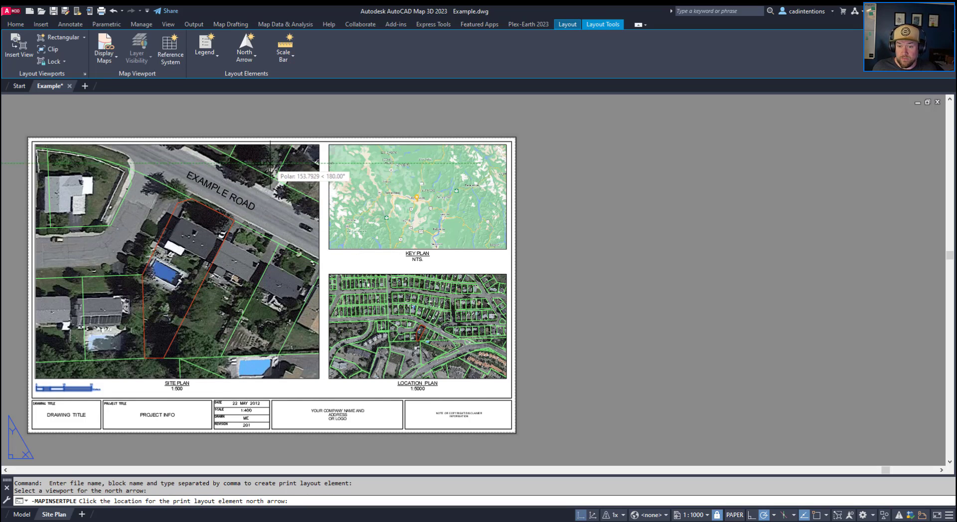
{"action": "scroll", "coordinate": [304, 156], "scroll_direction": "up", "scroll_amount": 2}
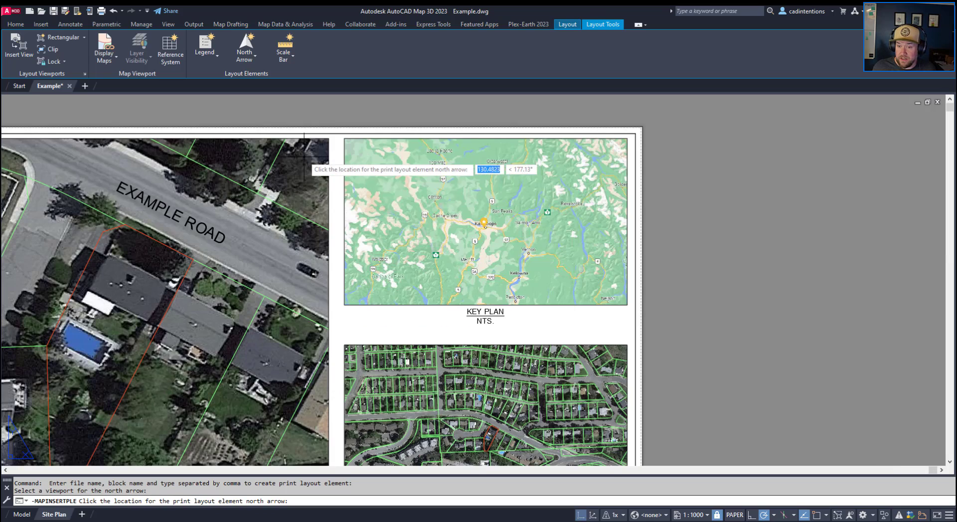
{"action": "scroll", "coordinate": [304, 158], "scroll_direction": "down", "scroll_amount": 2}
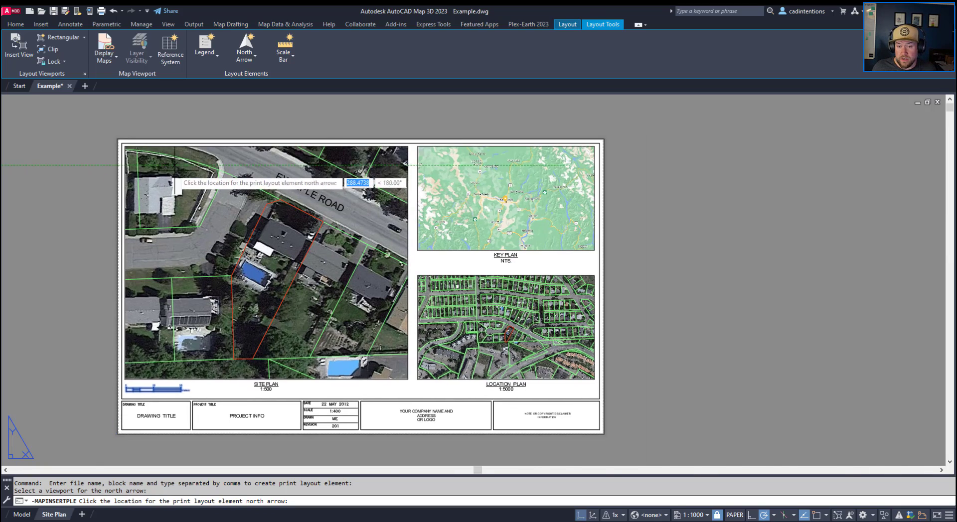
{"action": "scroll", "coordinate": [172, 169], "scroll_direction": "up", "scroll_amount": 2}
{"action": "key", "text": "Escape"}
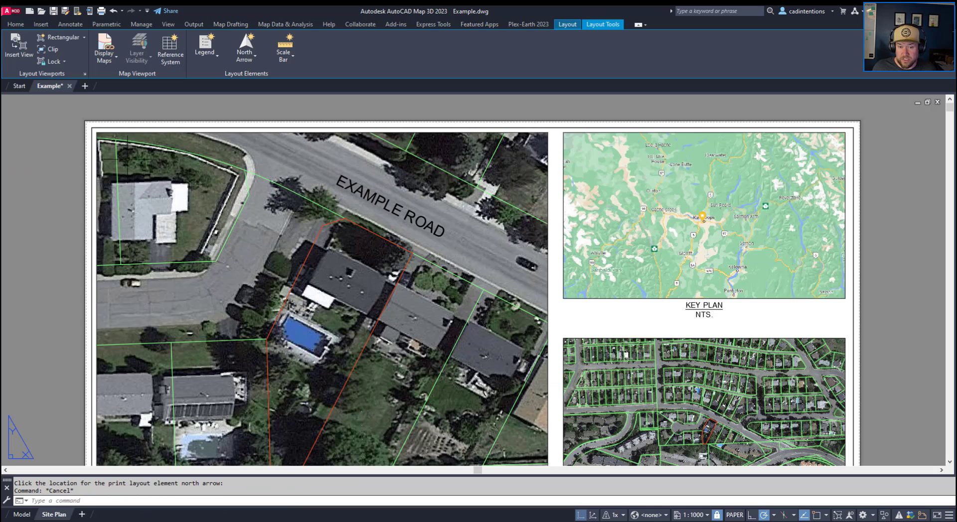
- Set the north arrow block's X, Y and Z scale to 20 in its properties
{"action": "left_click", "coordinate": [128, 153]}
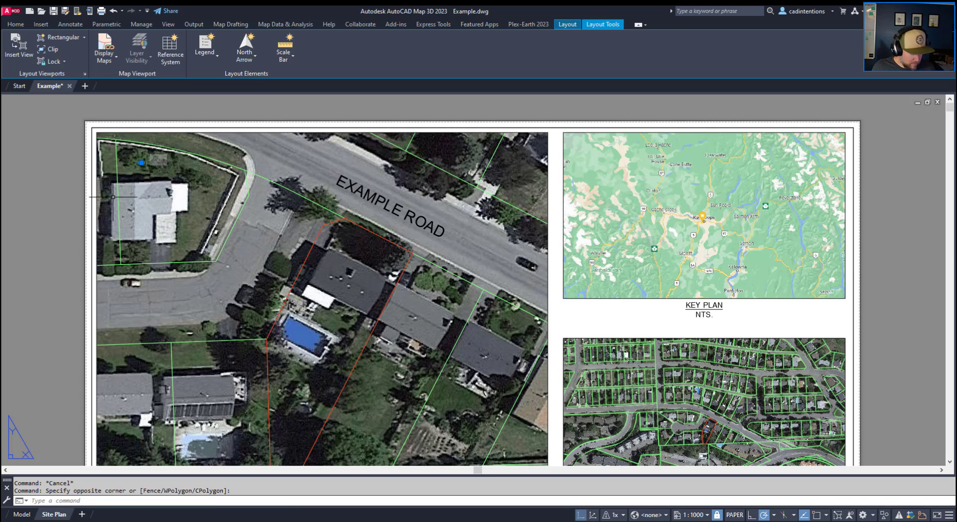
{"action": "left_click", "coordinate": [228, 185]}
{"action": "right_click", "coordinate": [134, 170]}
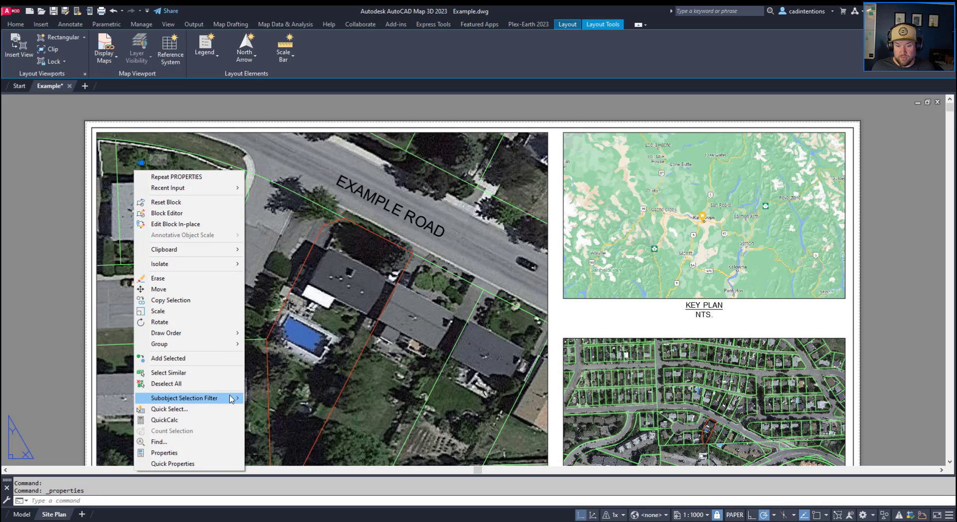
{"action": "left_click", "coordinate": [164, 453]}
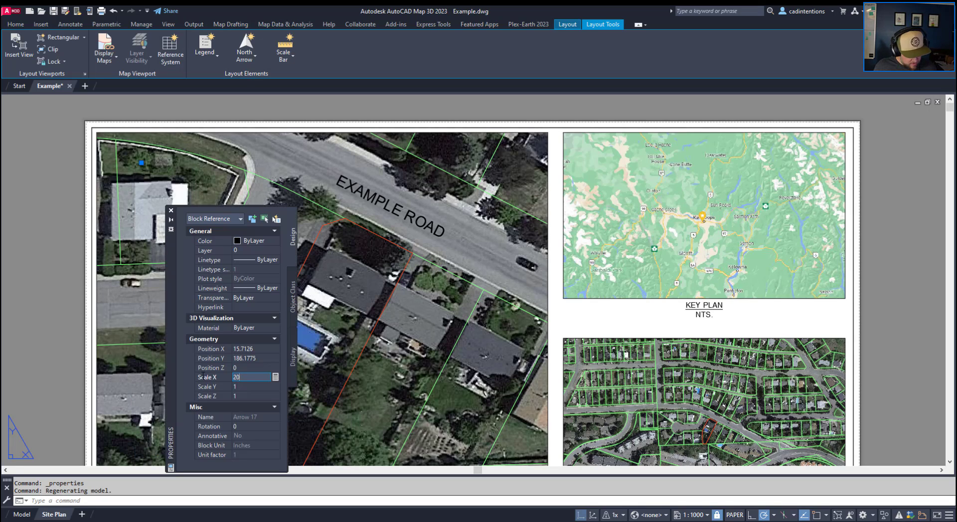
{"action": "key", "text": "Return"}
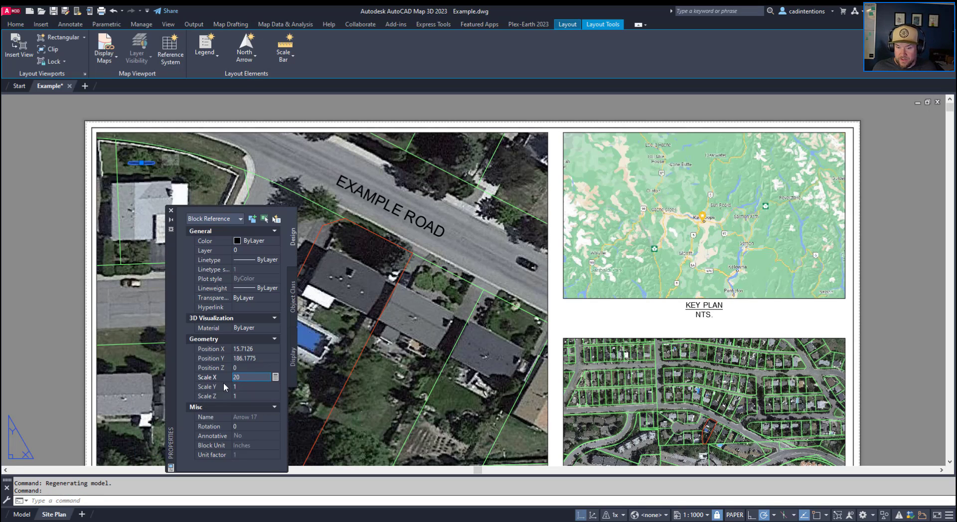
{"action": "left_click", "coordinate": [245, 387]}
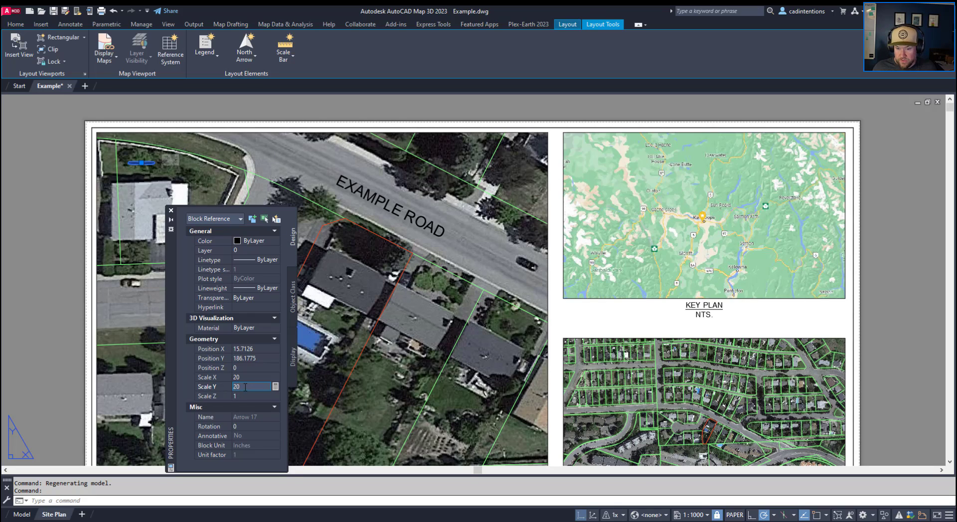
{"action": "left_click", "coordinate": [257, 396]}
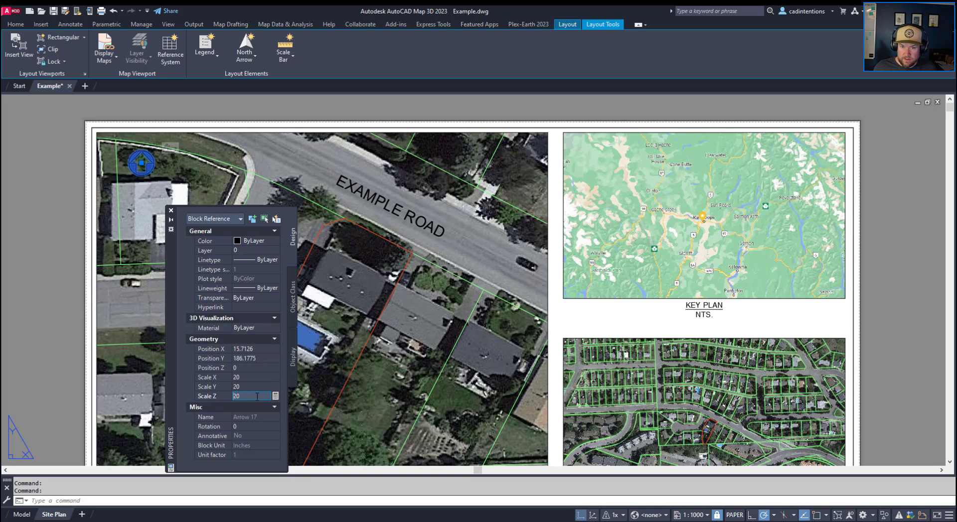
{"action": "key", "text": "Return"}
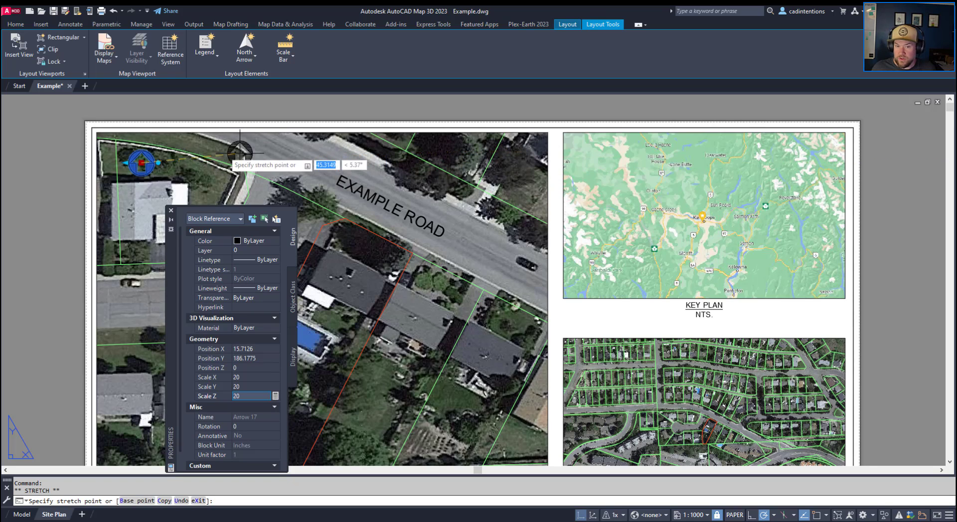
- Move the north arrow slightly closer to the left edge of the Site Plan viewport
{"action": "left_click", "coordinate": [142, 163]}
{"action": "left_click", "coordinate": [135, 163]}
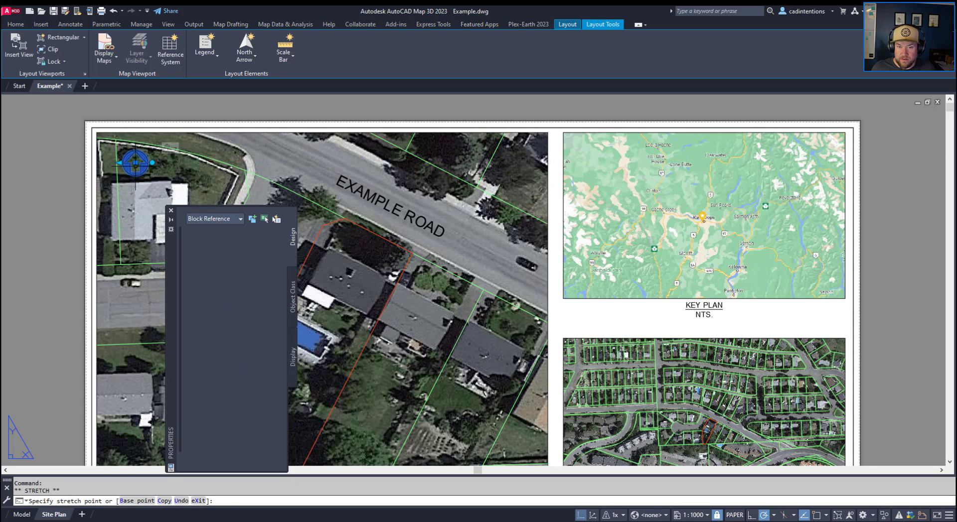
{"action": "key", "text": "Escape"}
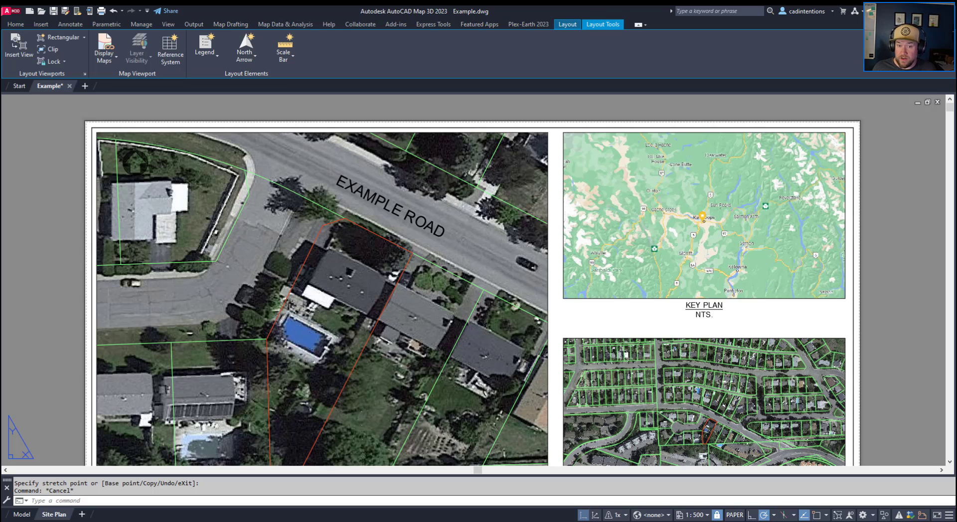
{"action": "key", "text": "Escape"}
{"action": "mouse_move", "coordinate": [268, 226]}
{"action": "middle_mouse_down"}
{"action": "mouse_move", "coordinate": [261, 199]}
{"action": "mouse_move", "coordinate": [267, 234]}
{"action": "middle_mouse_up"}
{"action": "scroll", "coordinate": [260, 199], "scroll_direction": "down", "scroll_amount": 2}
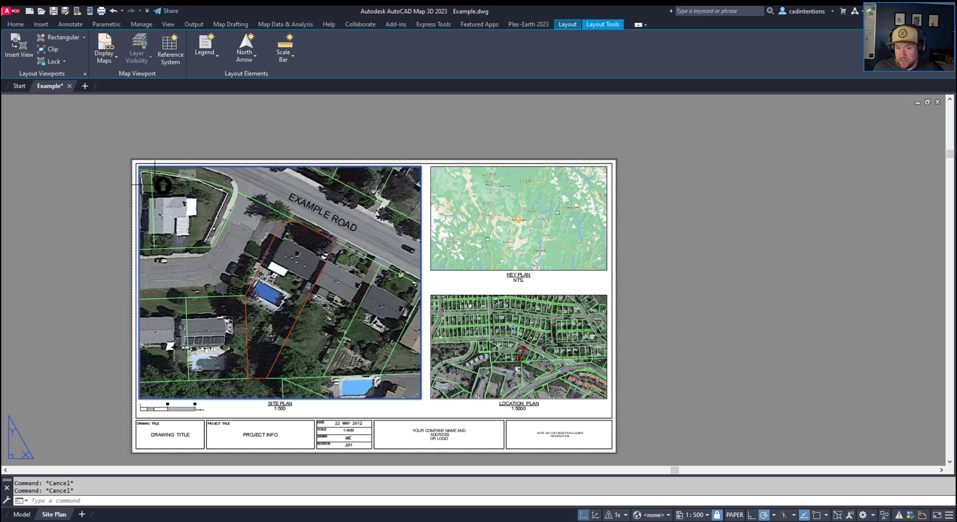
- Twist the view inside the Site Plan viewport by 45 degrees with DVIEW, and return to paper space
{"action": "double_click", "coordinate": [244, 232]}
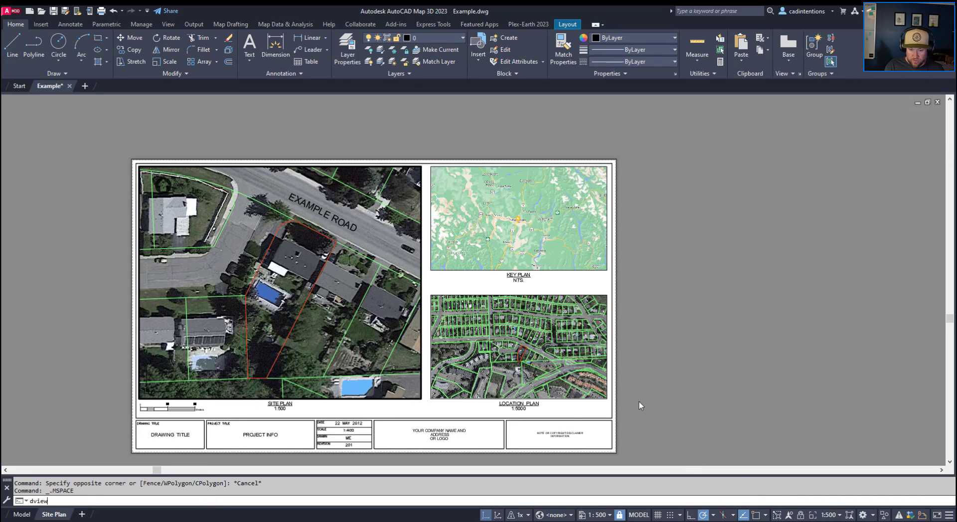
{"action": "type", "text": "dview"}
{"action": "key", "text": "Return"}
{"action": "key", "text": "Return"}
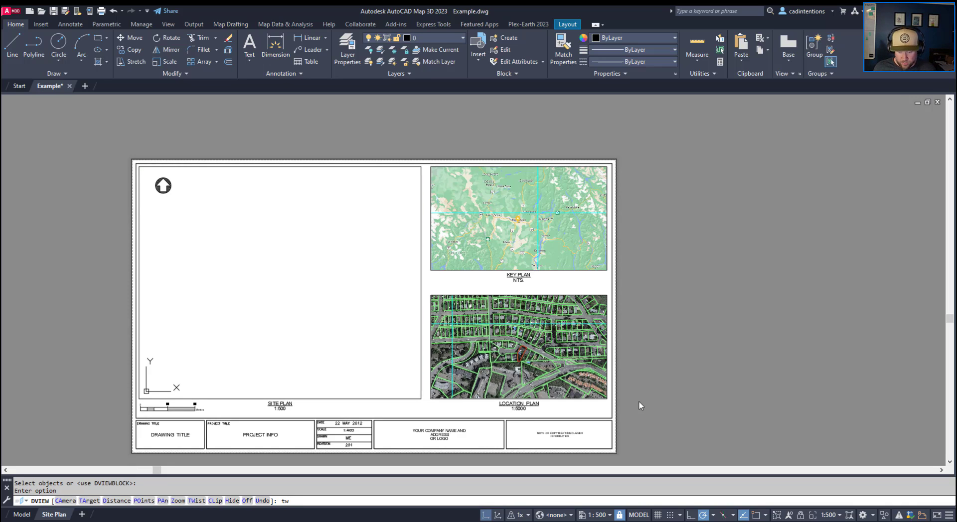
{"action": "key", "text": "Return"}
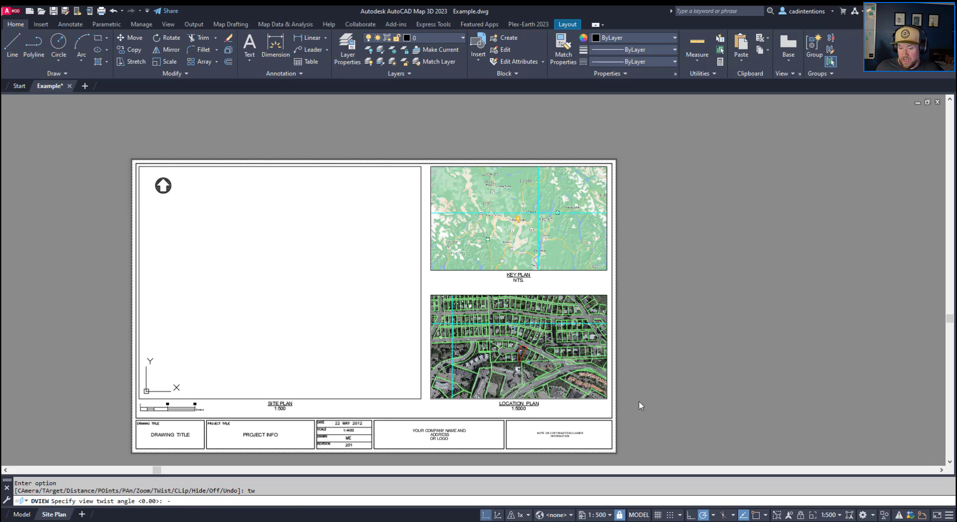
{"action": "type", "text": "45"}
{"action": "key", "text": "Return"}
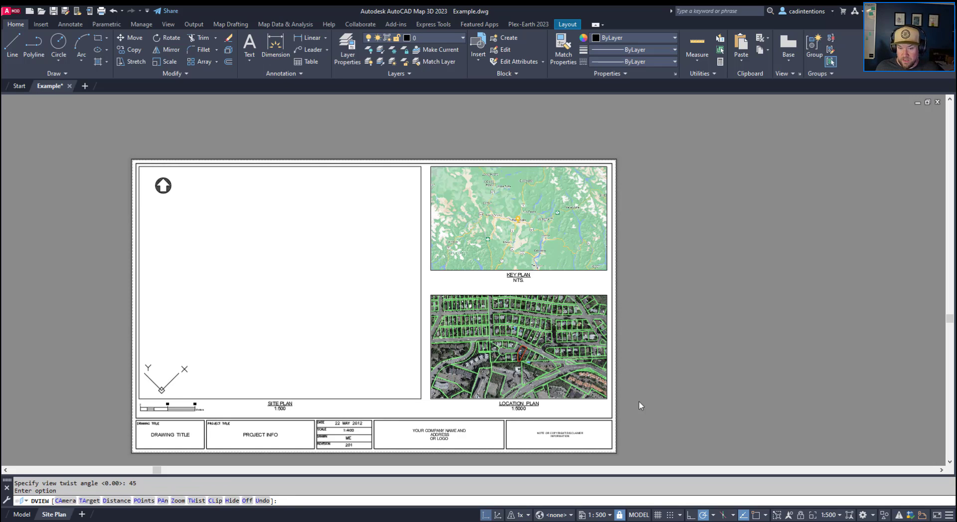
{"action": "key", "text": "Return"}
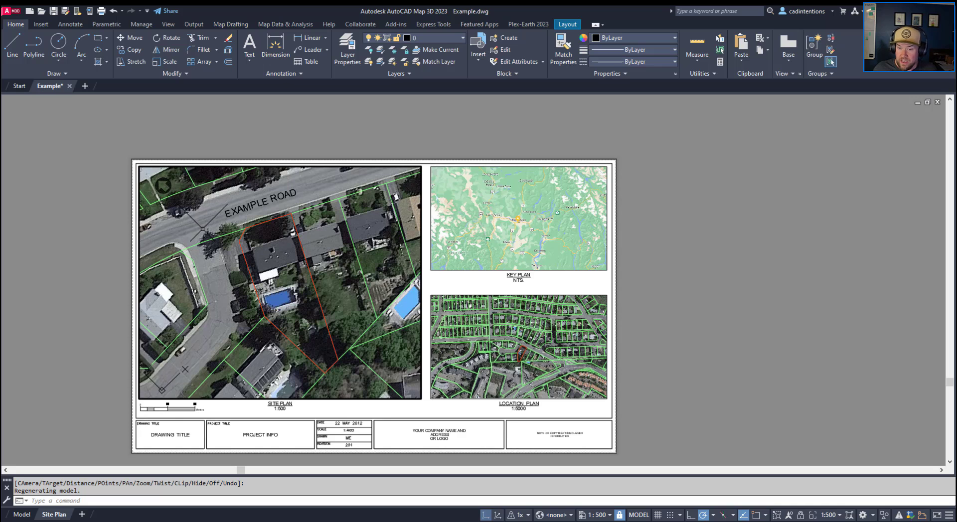
{"action": "double_click", "coordinate": [227, 133]}
{"action": "key", "text": "Escape"}
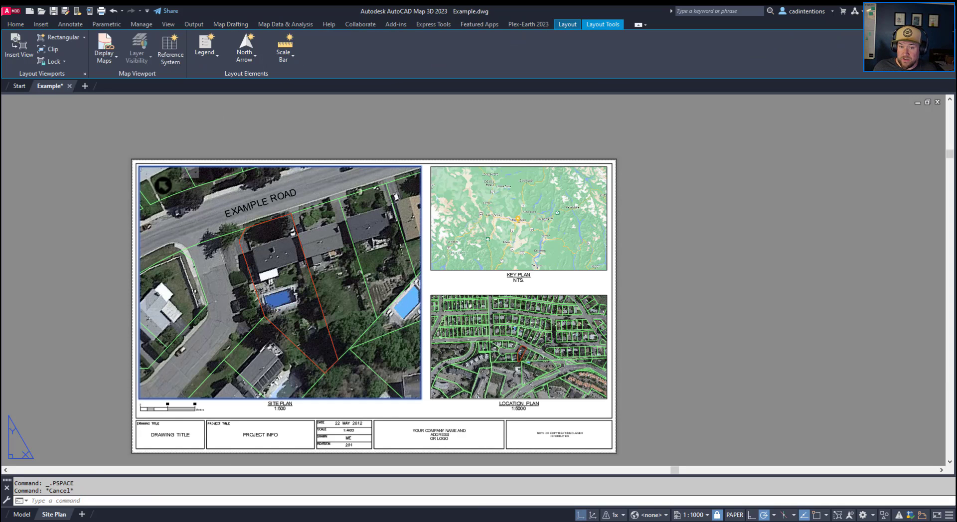
{"action": "key", "text": "Escape"}
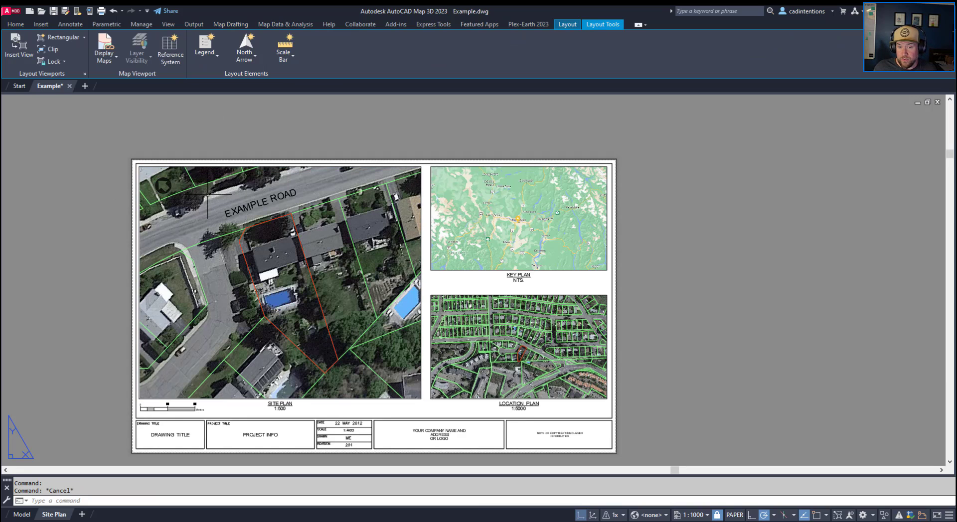
{"action": "key", "text": "Escape"}
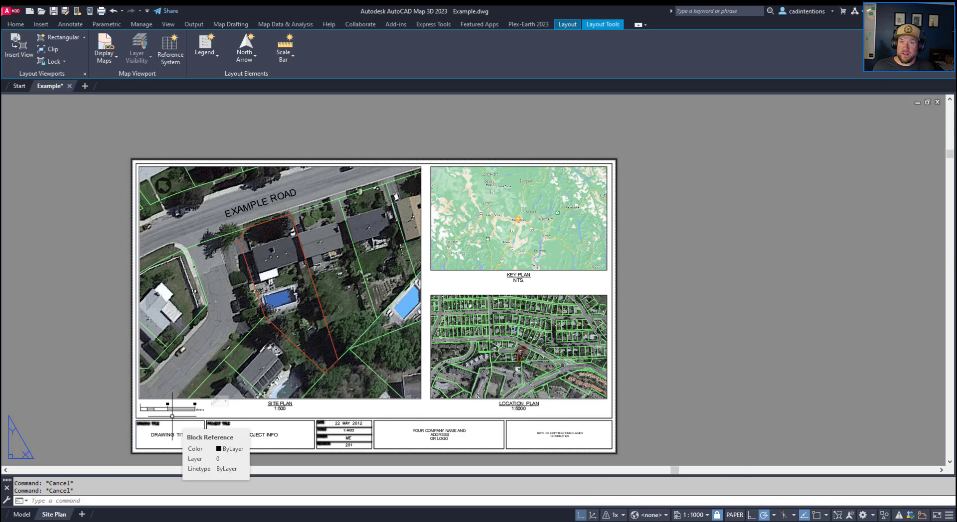
- Open the Site Plan title text for editing and select its 1:500 scale line
{"action": "left_click", "coordinate": [172, 416]}
{"action": "middle_click_drag", "start_coordinate": [299, 426], "coordinate": [268, 405]}
{"action": "key", "text": "Escape"}
{"action": "key", "text": "Escape"}
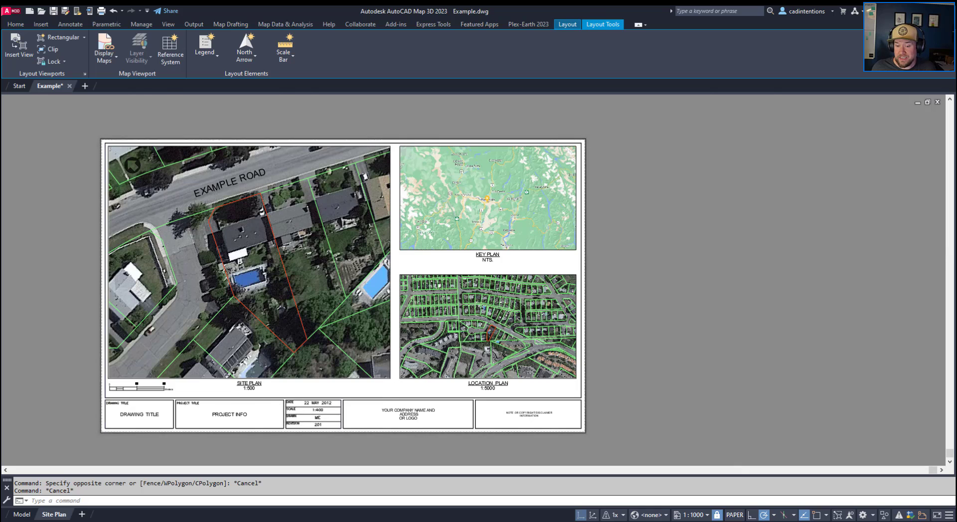
{"action": "scroll", "coordinate": [255, 390], "scroll_direction": "up", "scroll_amount": 2}
{"action": "key", "text": "Escape"}
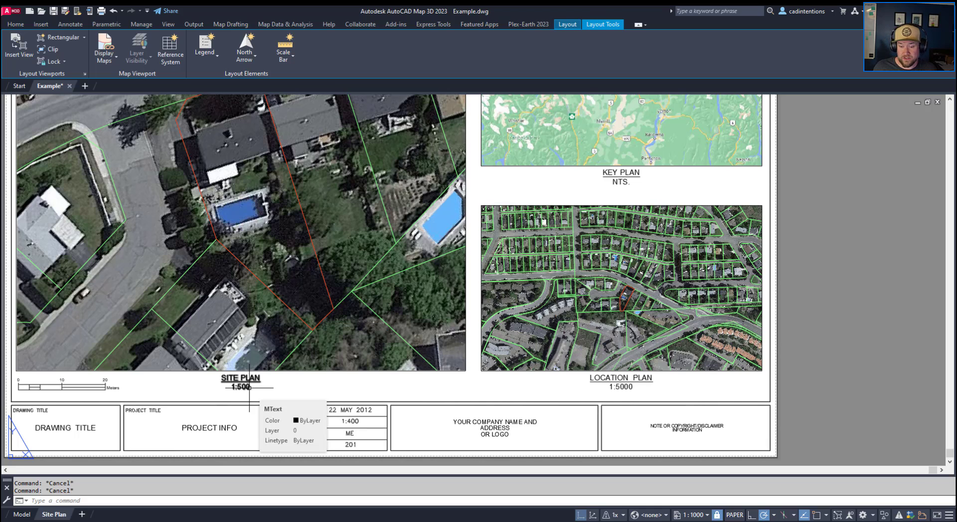
{"action": "left_click", "coordinate": [249, 387]}
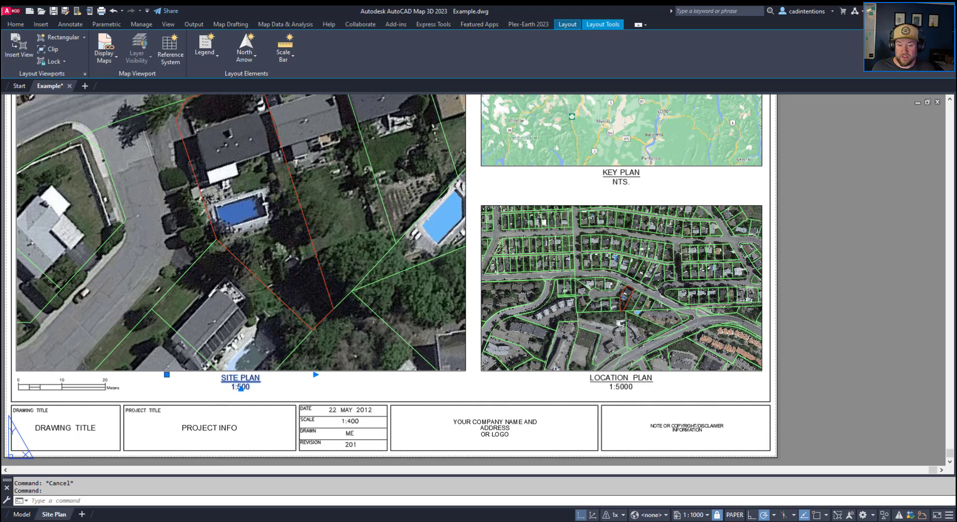
{"action": "double_click", "coordinate": [244, 387]}
{"action": "left_click_drag", "start_coordinate": [185, 387], "coordinate": [153, 390]}
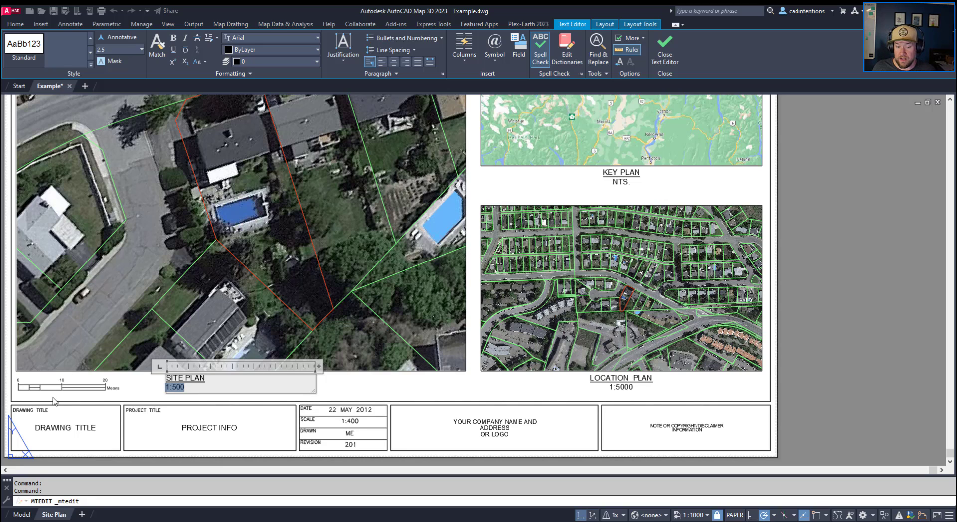
- Insert a field over the selected scale text, using the Objects category's Object field linked to the Site Plan viewport
{"action": "right_click", "coordinate": [180, 390]}
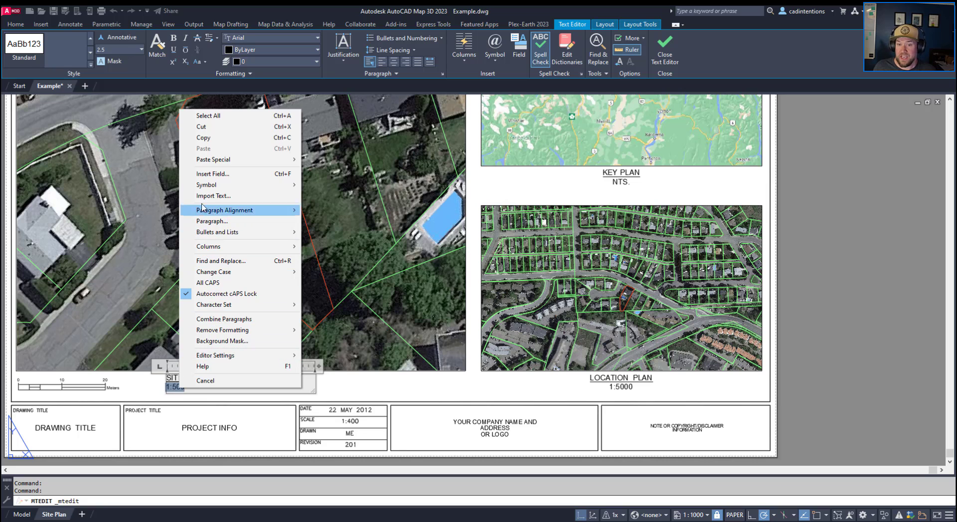
{"action": "left_click", "coordinate": [209, 173]}
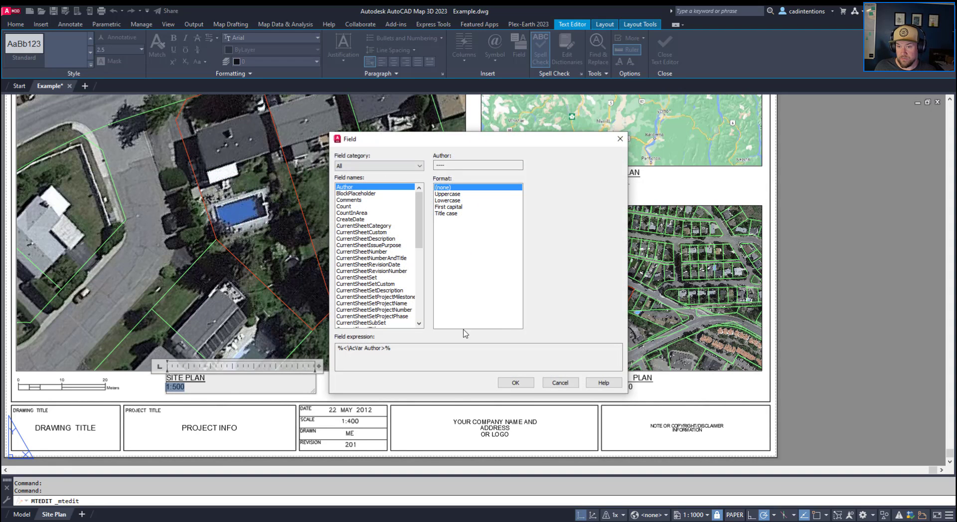
{"action": "left_click_drag", "start_coordinate": [456, 140], "coordinate": [519, 81]}
{"action": "left_click", "coordinate": [420, 109]}
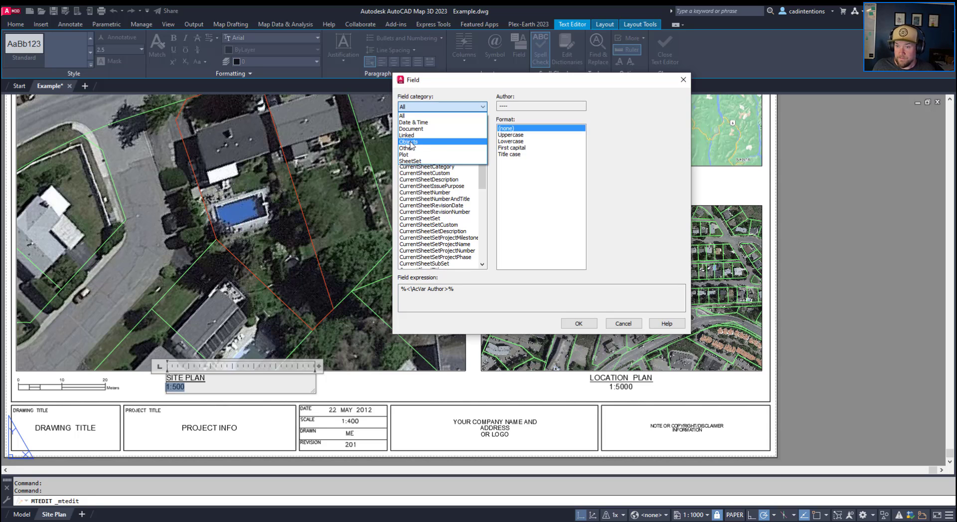
{"action": "left_click", "coordinate": [410, 143]}
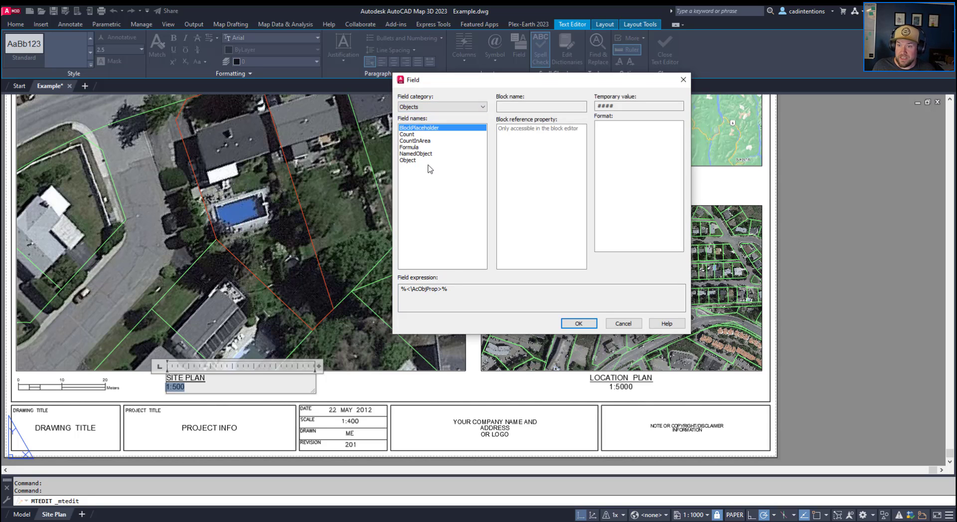
{"action": "left_click", "coordinate": [412, 161]}
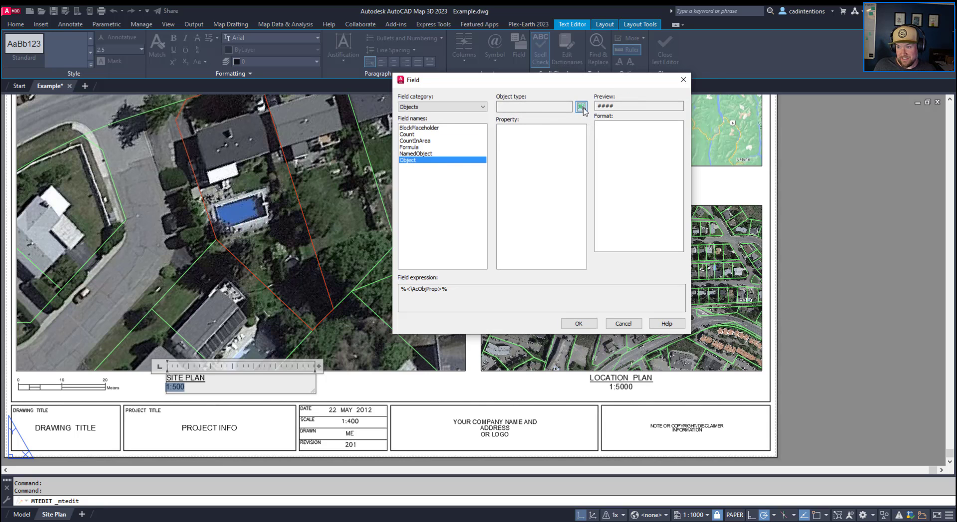
{"action": "left_click", "coordinate": [581, 107]}
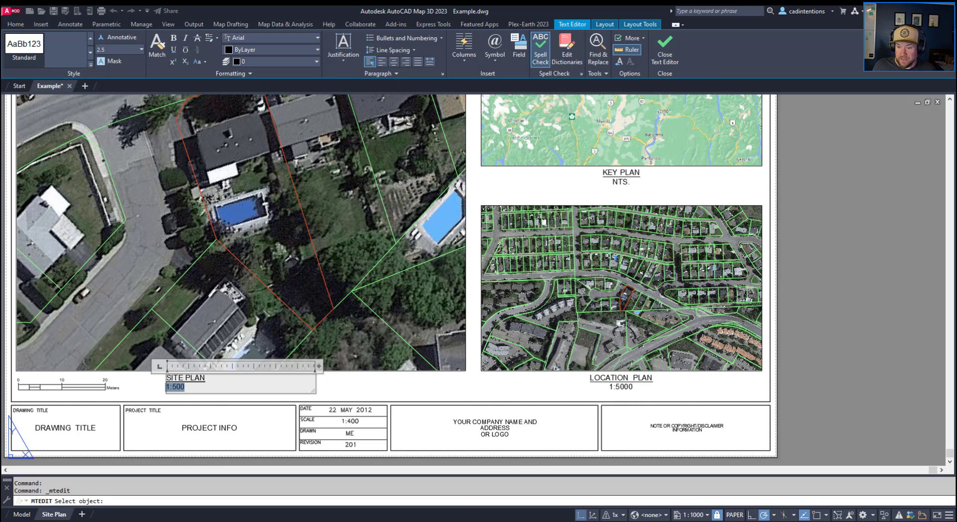
{"action": "left_click", "coordinate": [380, 370]}
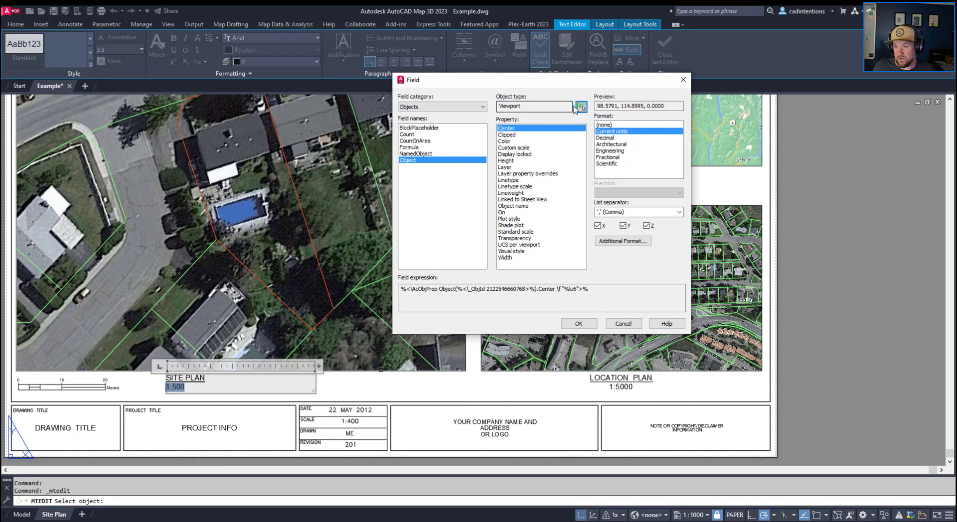
- Base the field on the viewport's Standard scale property with no format, and finish editing the title text
{"action": "left_click", "coordinate": [513, 232]}
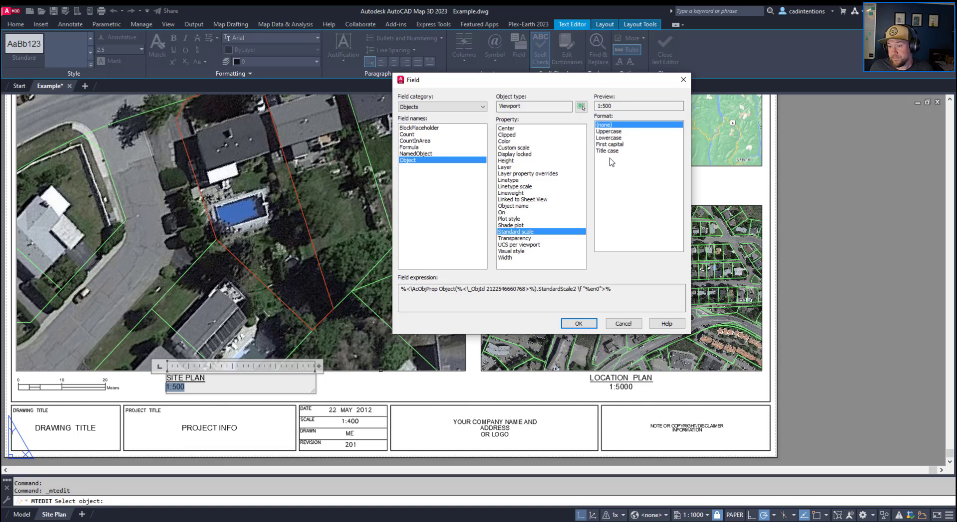
{"action": "double_click", "coordinate": [606, 104]}
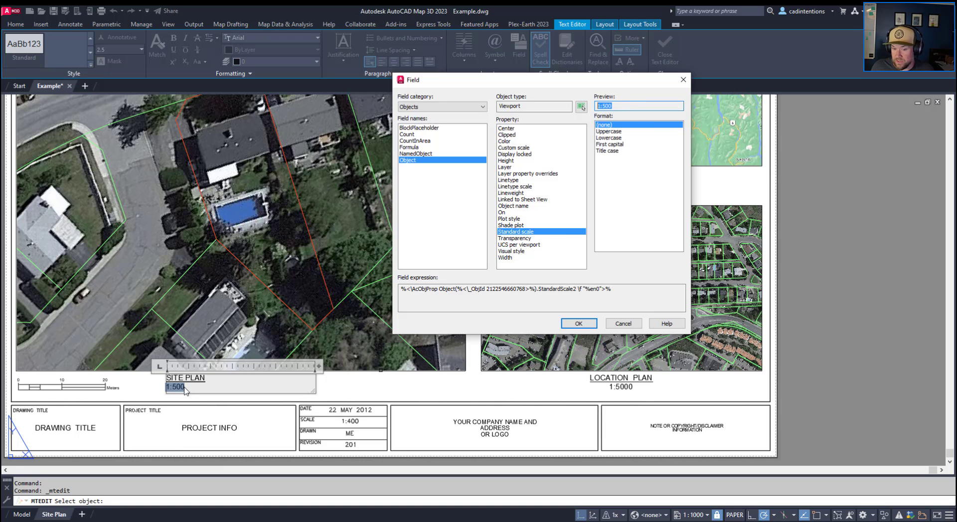
{"action": "left_click", "coordinate": [579, 323]}
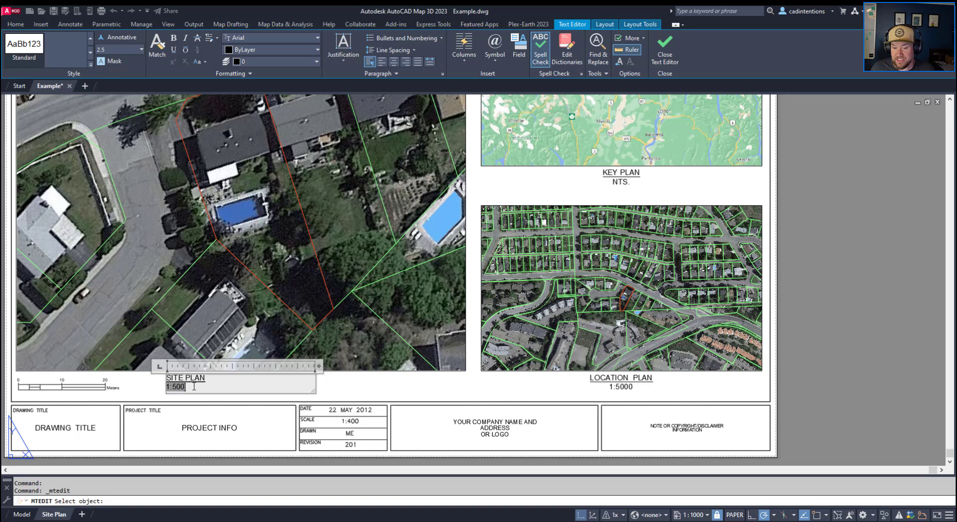
{"action": "left_click", "coordinate": [369, 388]}
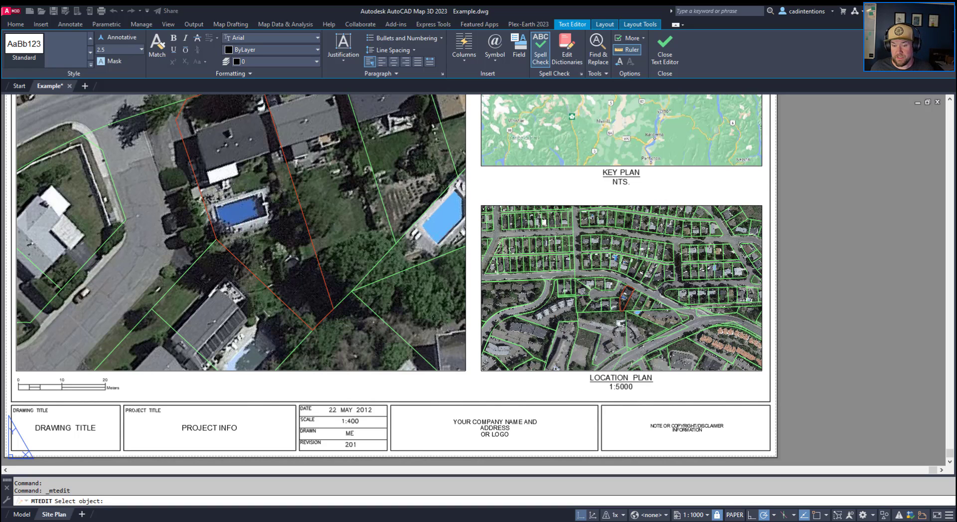
{"action": "key", "text": "Escape"}
{"action": "key", "text": "Escape"}
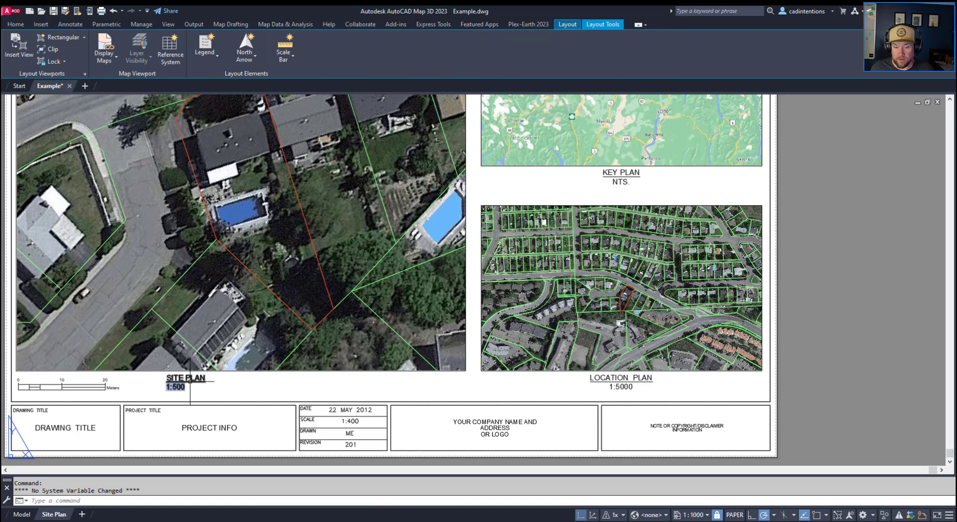
- Set the Site Plan viewport's scale to 1:100
{"action": "left_click", "coordinate": [302, 371]}
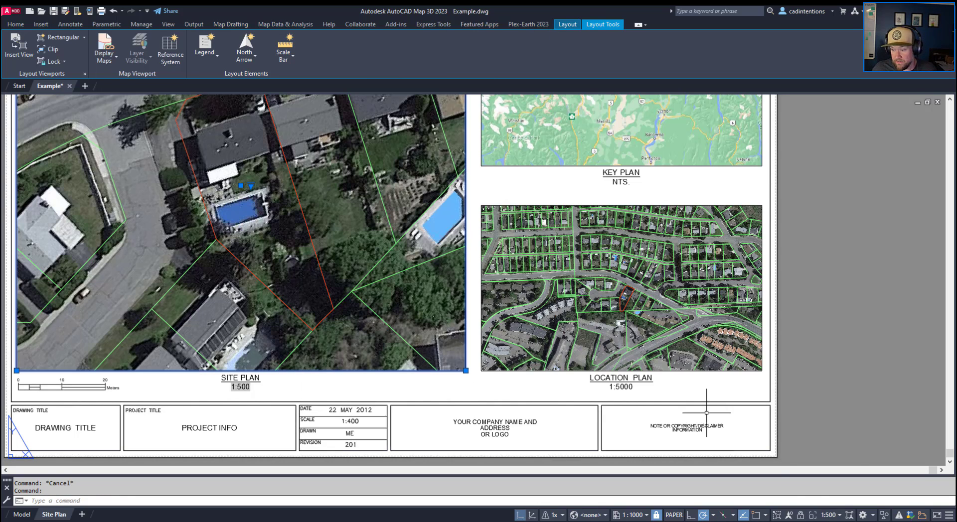
{"action": "left_click", "coordinate": [830, 515]}
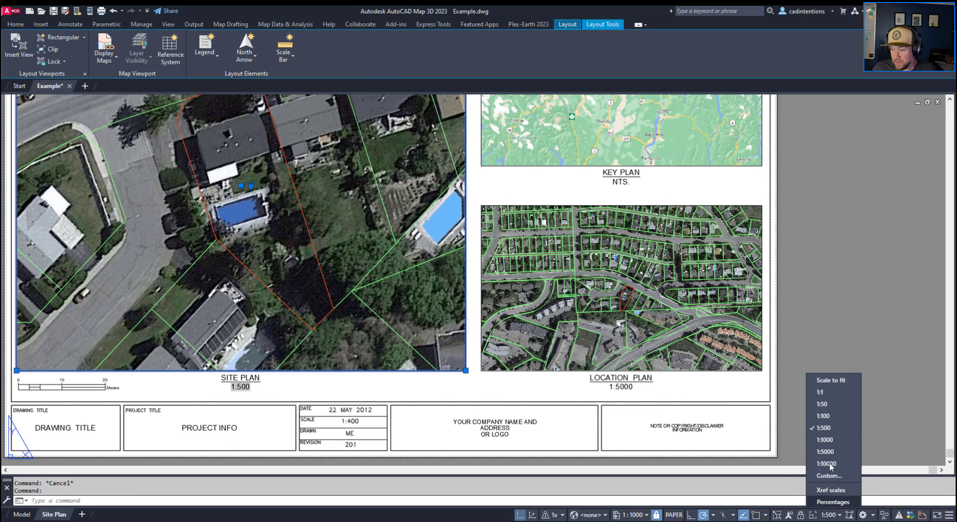
{"action": "left_click", "coordinate": [825, 418]}
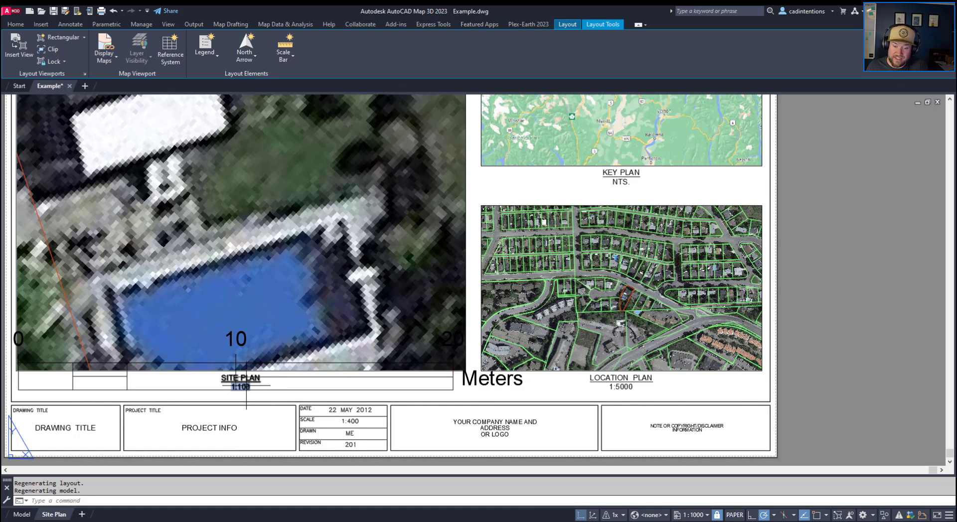
- Set the Site Plan scale bar's division to 1 meter
{"action": "left_click", "coordinate": [245, 389]}
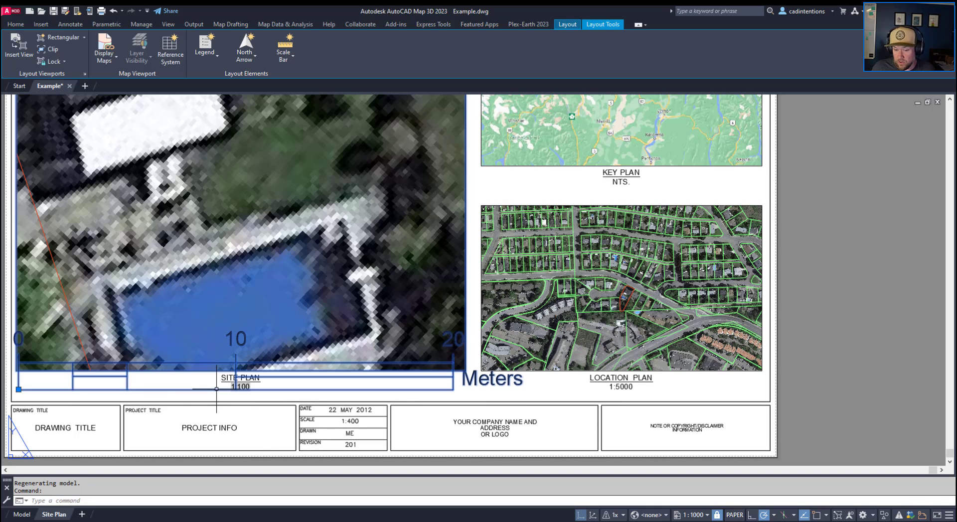
{"action": "key", "text": "Escape"}
{"action": "key", "text": "Escape"}
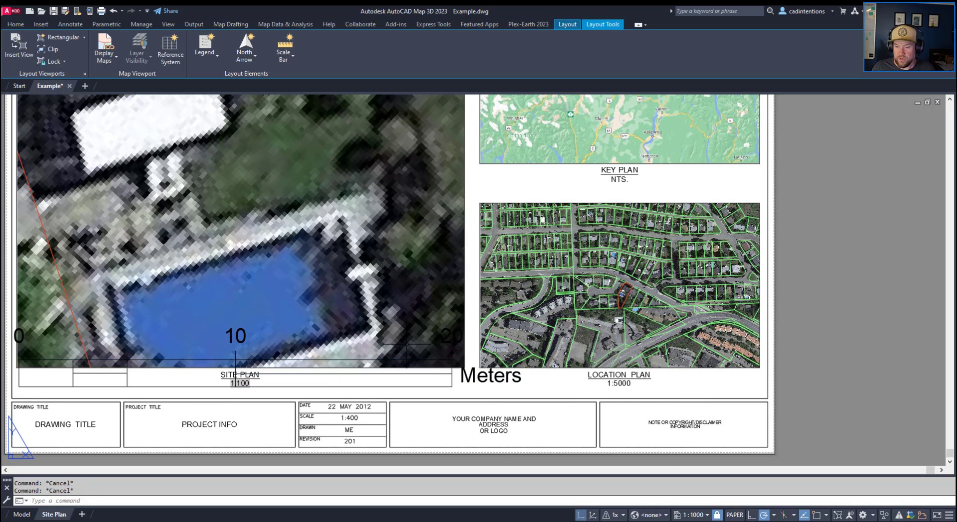
{"action": "left_click", "coordinate": [493, 379]}
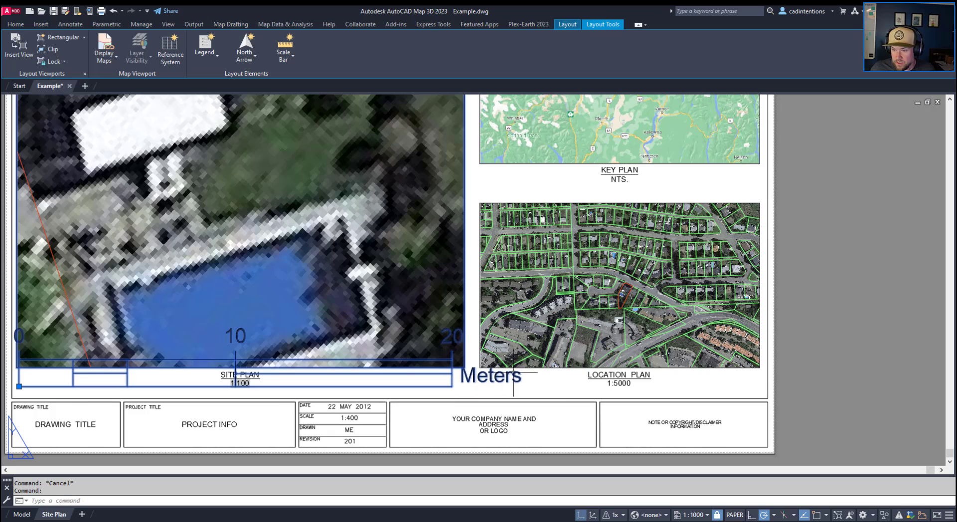
{"action": "left_click", "coordinate": [538, 328]}
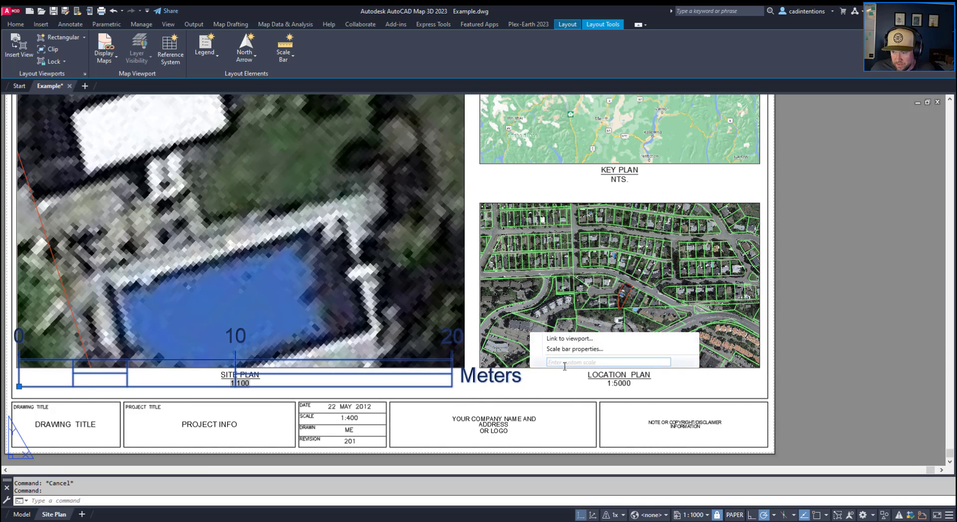
{"action": "left_click", "coordinate": [566, 350]}
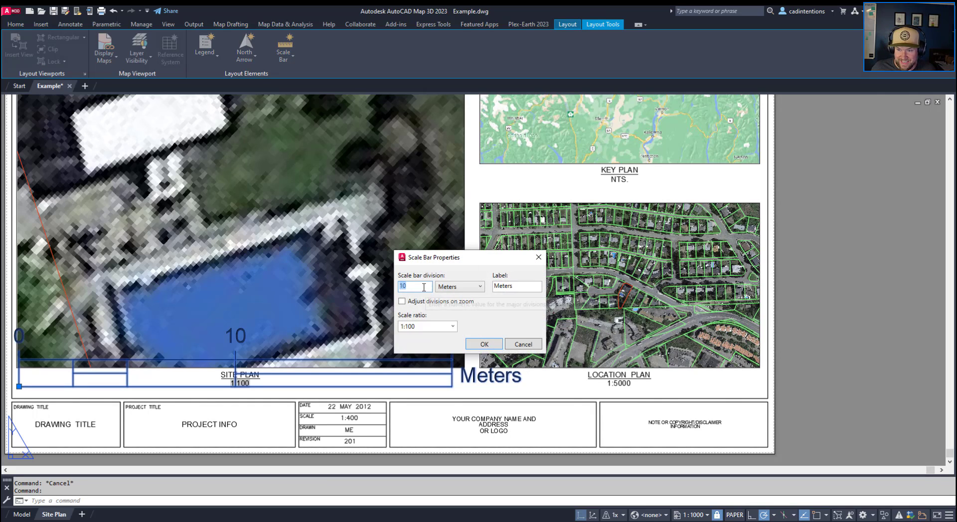
{"action": "type", "text": "1"}
{"action": "key", "text": "Return"}
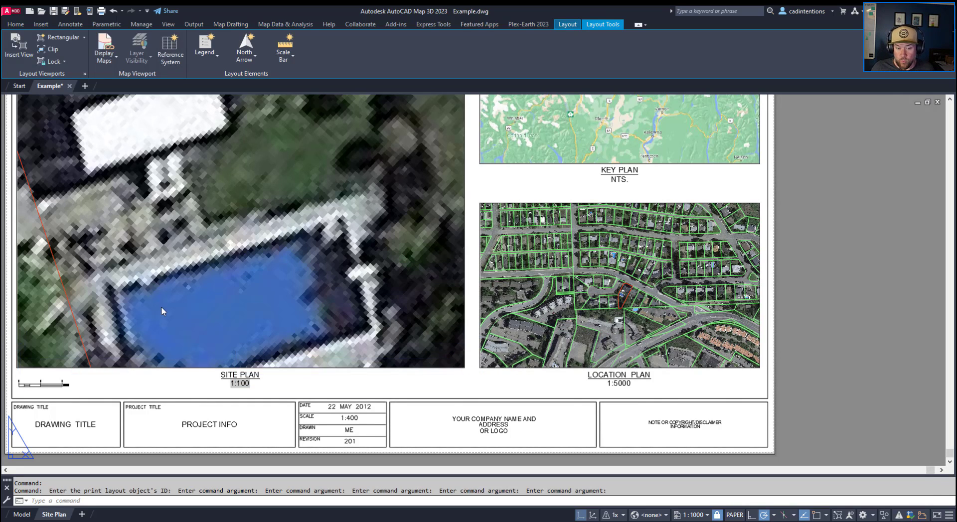
- Increase the scale bar's division to 2 meters for the 1:100 Site Plan view
{"action": "middle_click_drag", "start_coordinate": [109, 380], "coordinate": [136, 385]}
{"action": "key", "text": "Escape"}
{"action": "left_click", "coordinate": [85, 388]}
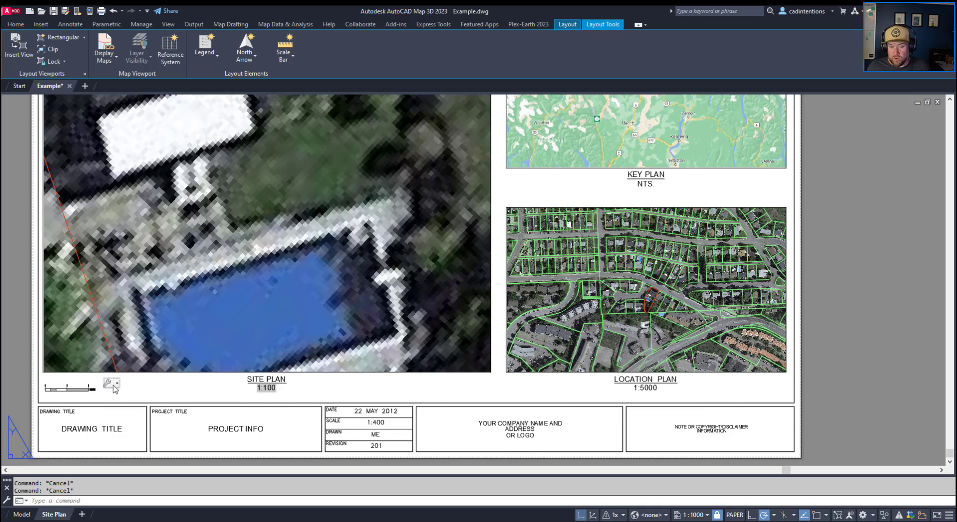
{"action": "left_click", "coordinate": [109, 383]}
{"action": "left_click", "coordinate": [132, 406]}
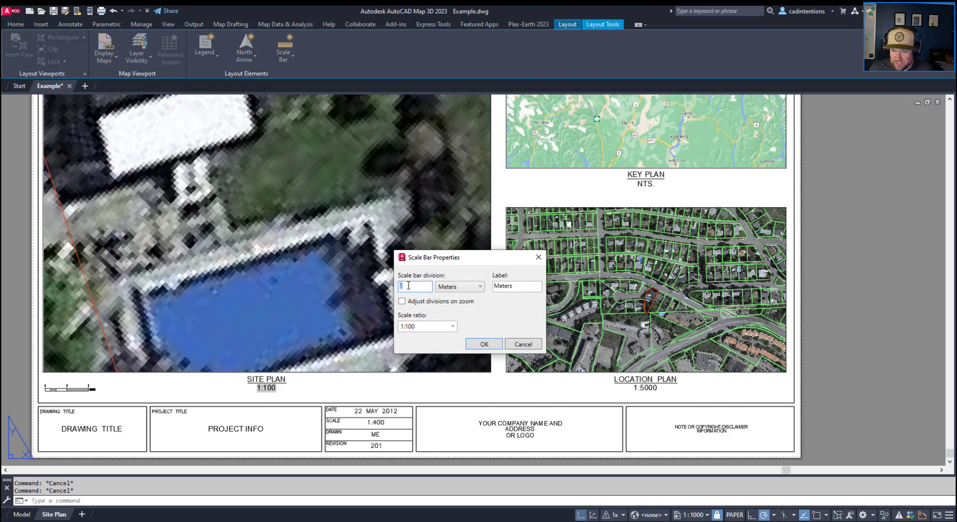
{"action": "type", "text": "2"}
{"action": "key", "text": "Return"}
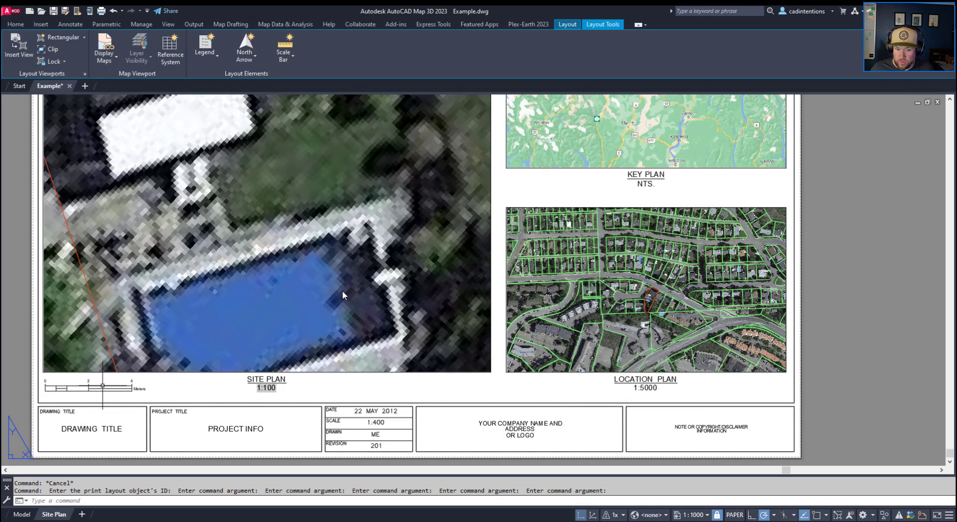
{"action": "key", "text": "Escape"}
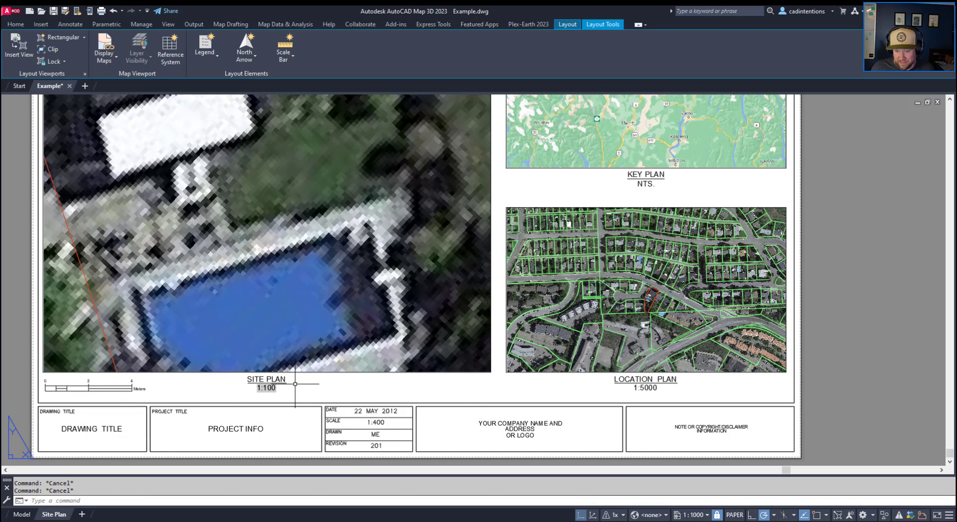
{"action": "left_click", "coordinate": [265, 387]}
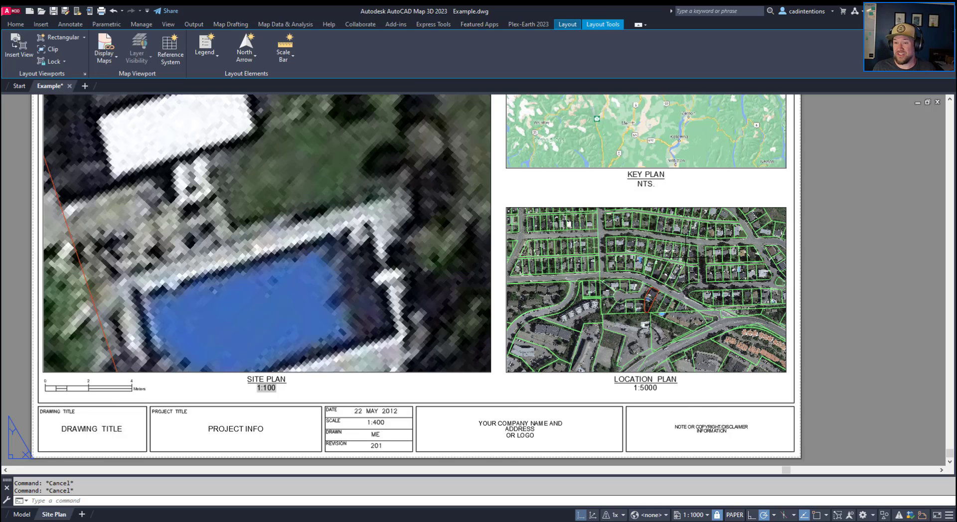
{"action": "left_click", "coordinate": [516, 25]}
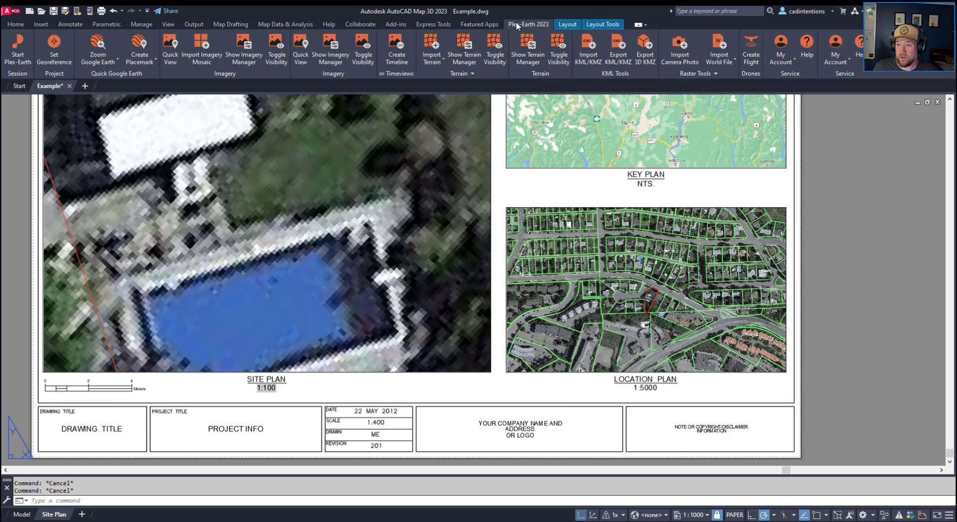